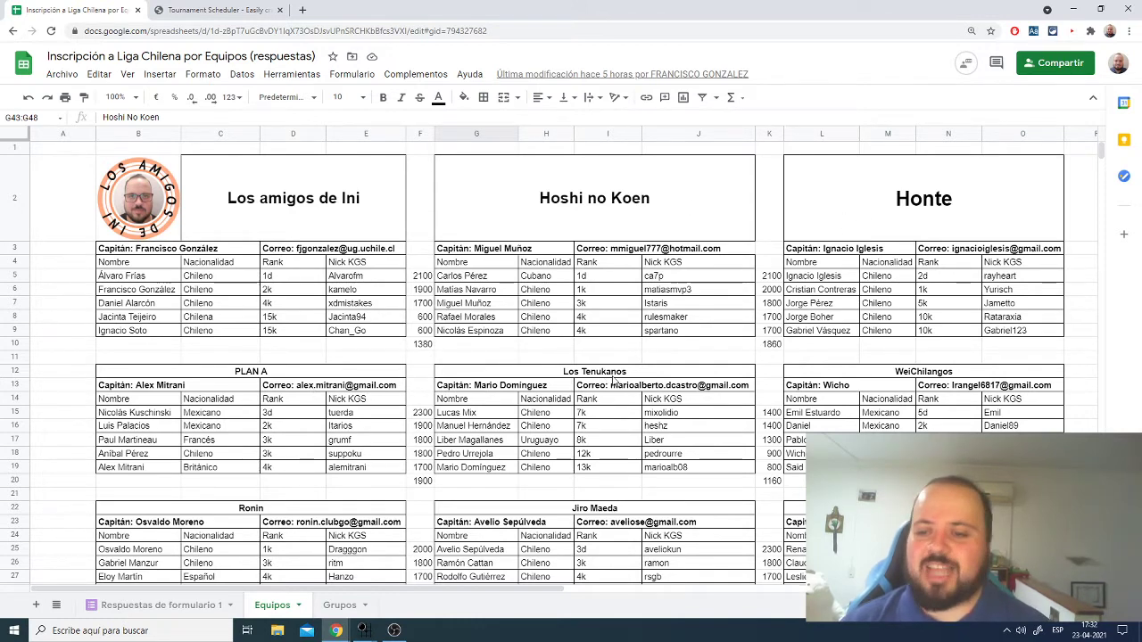
On the Equipos sheet, examine the Los amigos de Ini roster, the player ratings in F5:F9 and the average formula in F10
scroll(826, 375, down, 1)
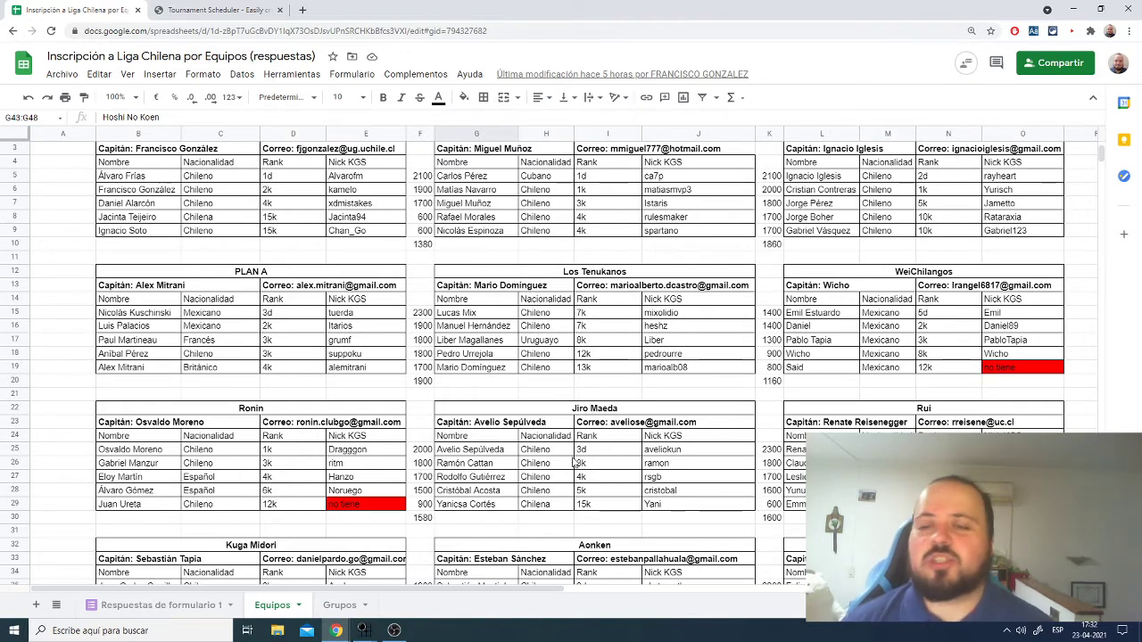
scroll(575, 460, up, 1)
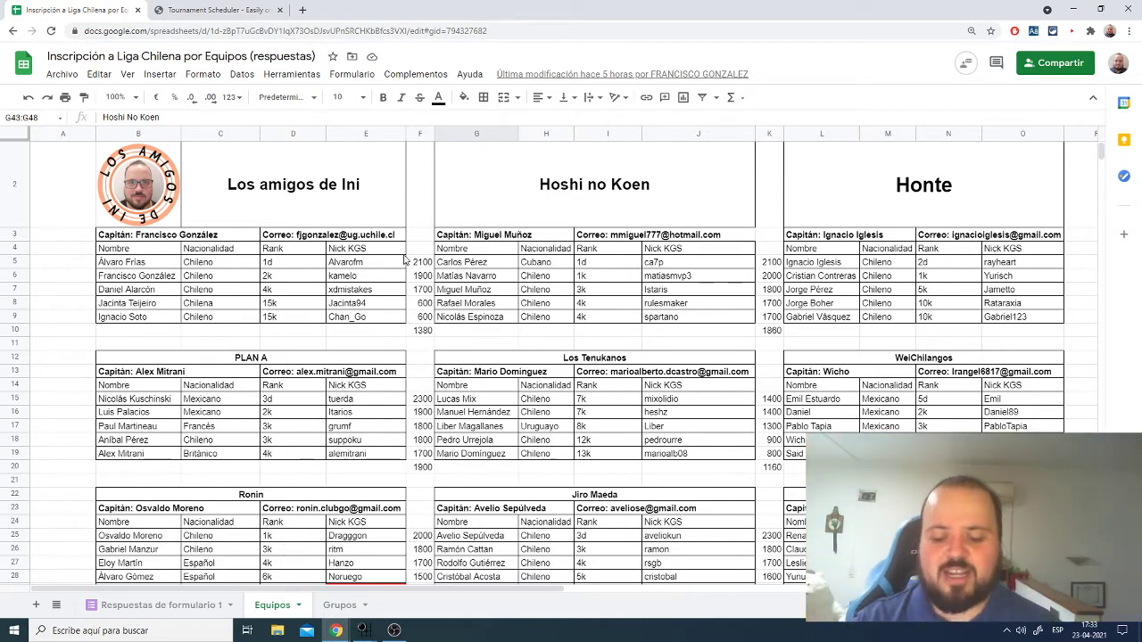
key(ctrl+plus)
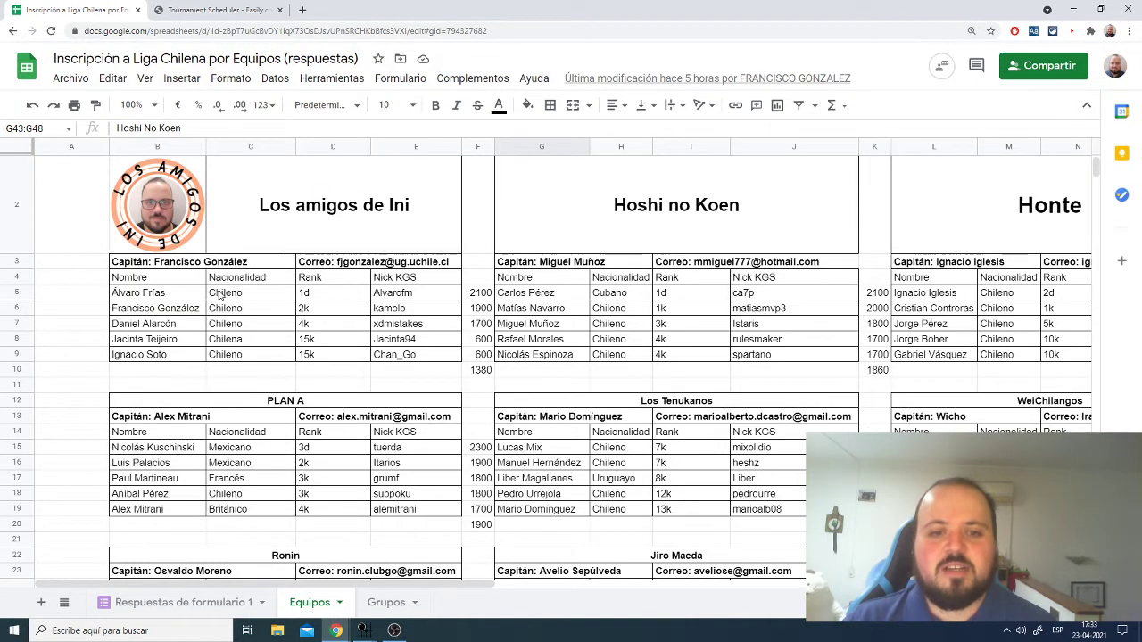
click(162, 295)
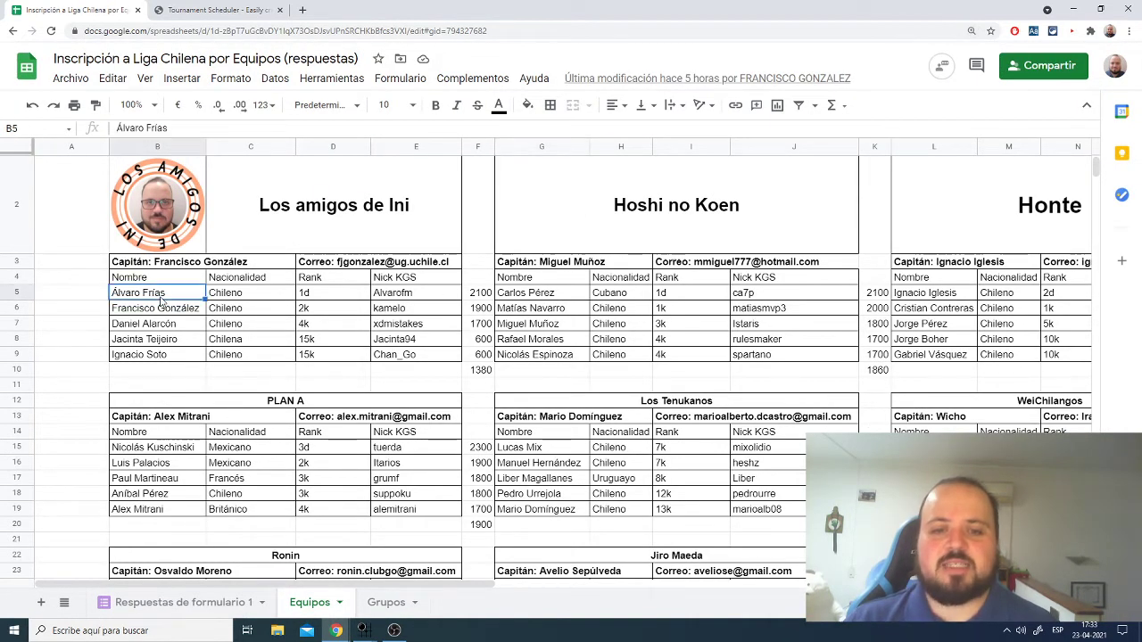
click(457, 295)
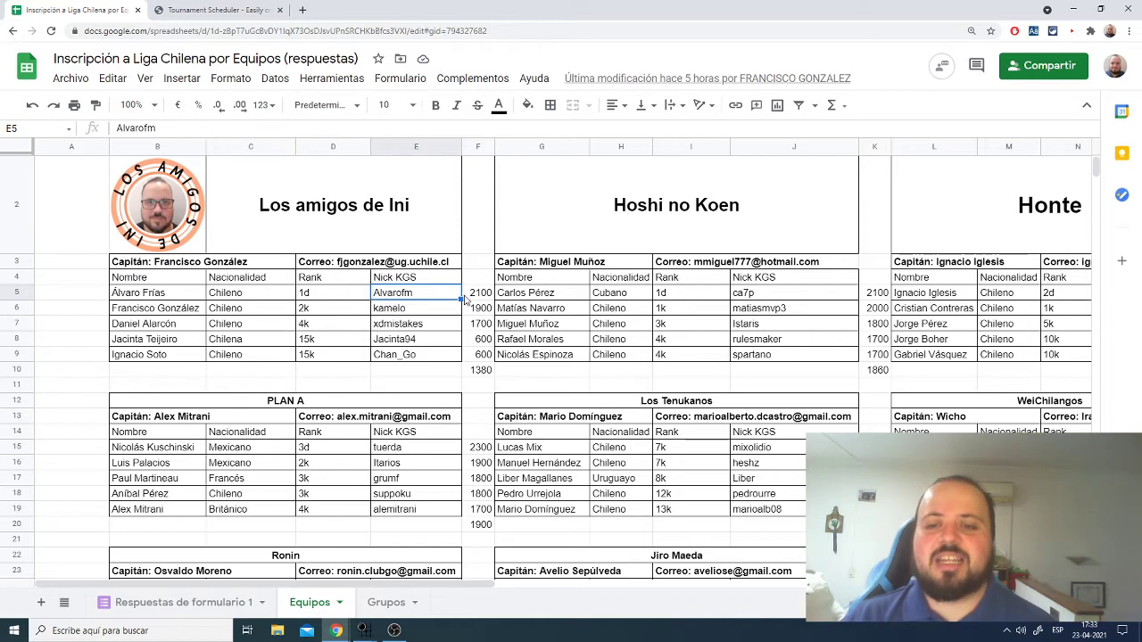
click(466, 295)
click(305, 295)
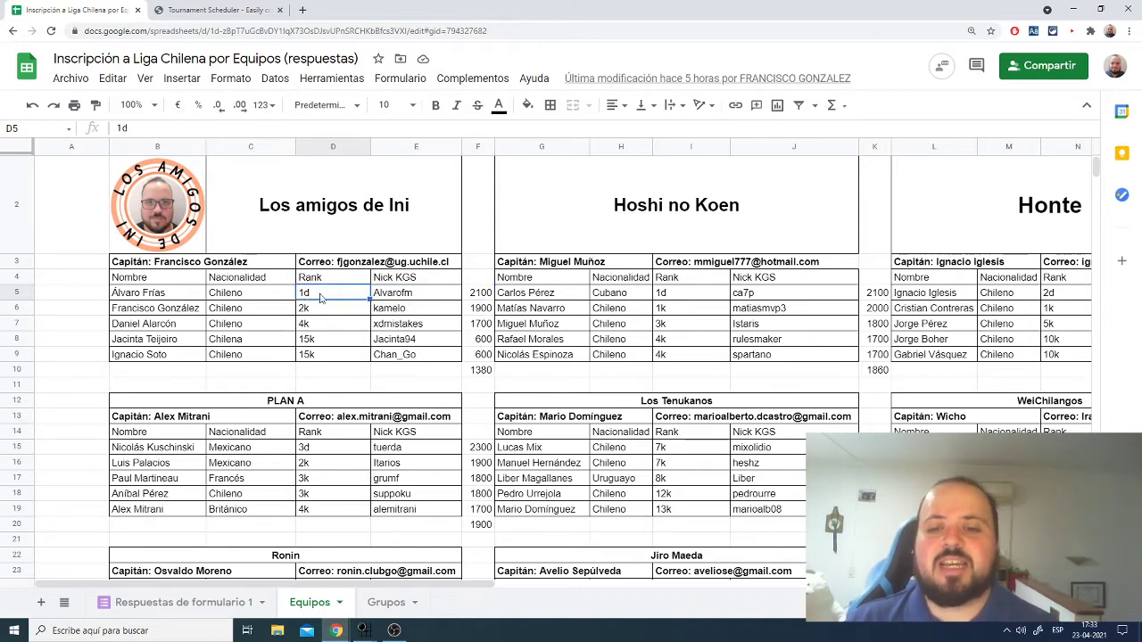
click(460, 294)
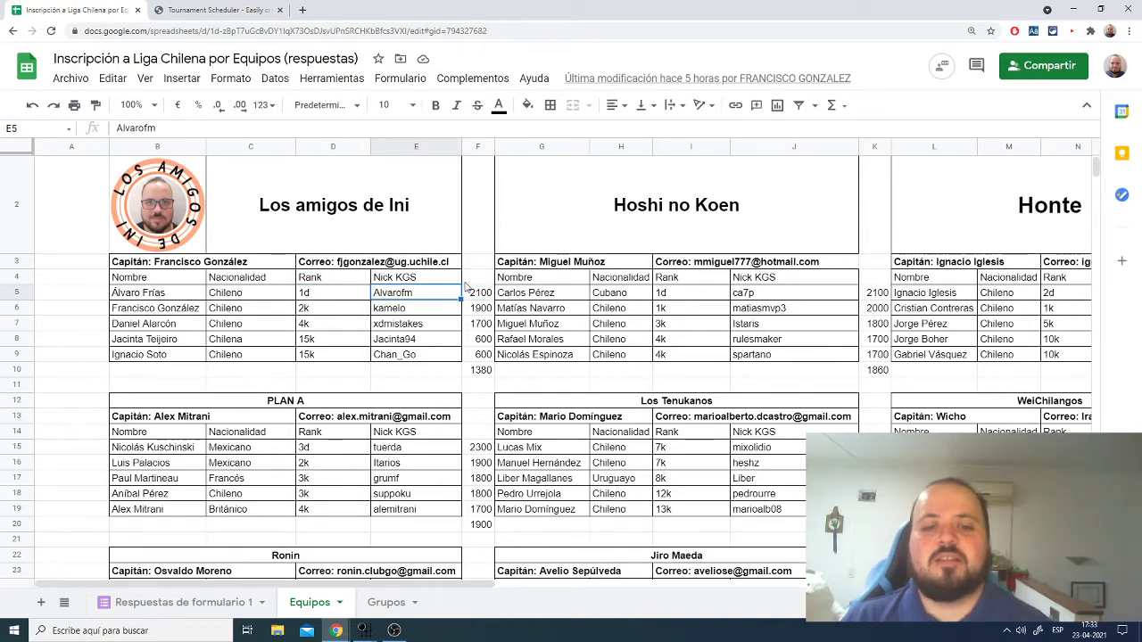
drag(487, 292, 486, 362)
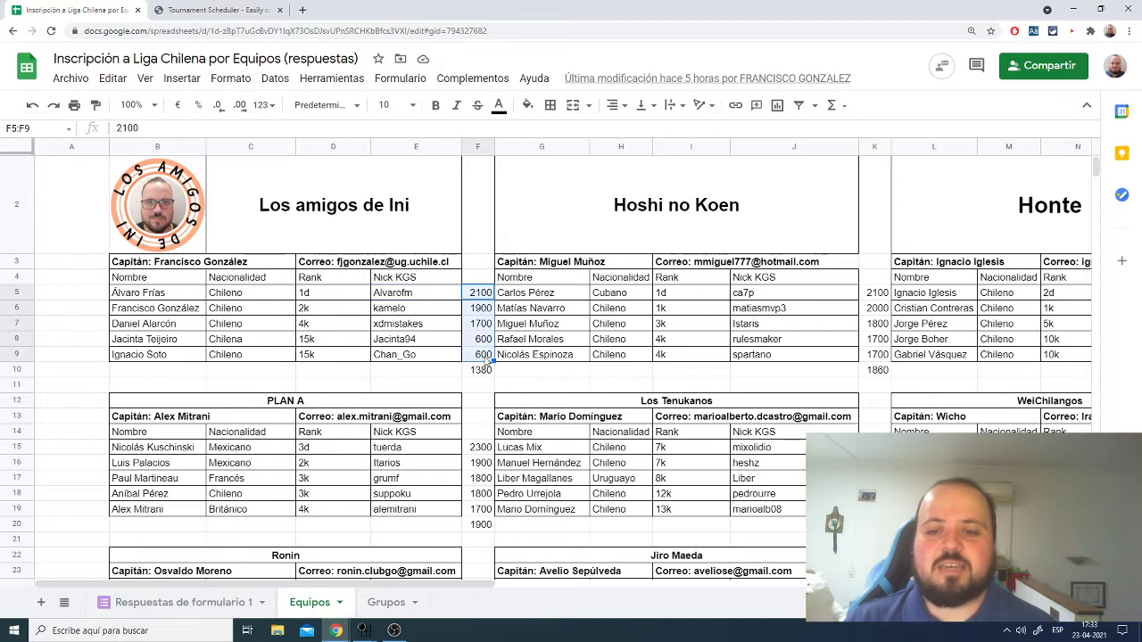
click(483, 370)
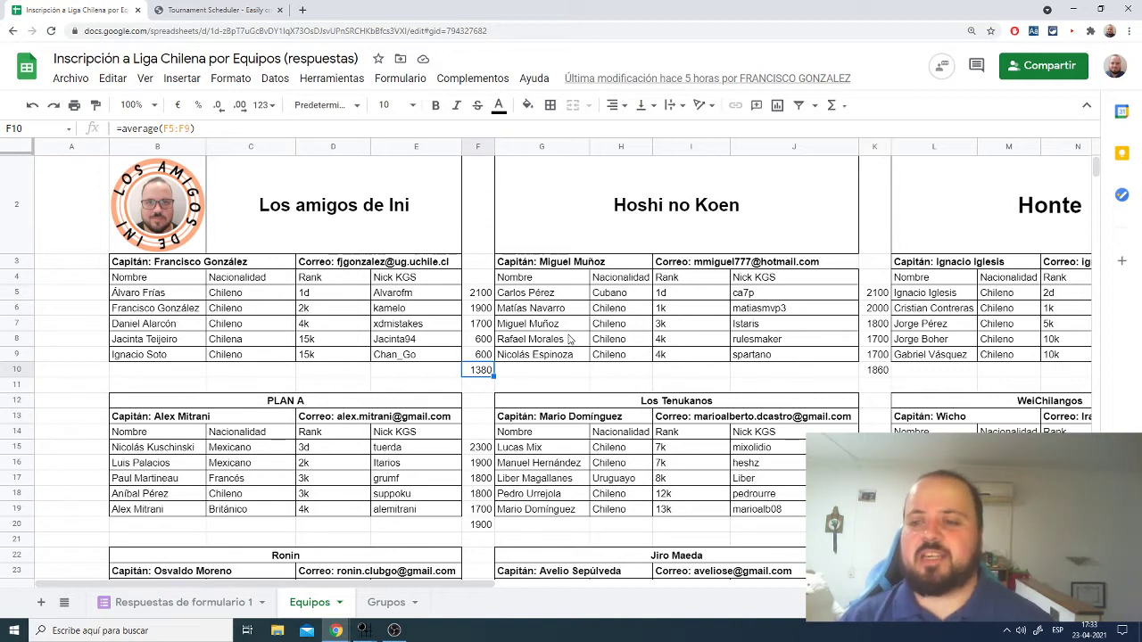
Look along row 10 to compare the rating averages of Los amigos de Ini, Hoshi no Koen and Honte
key(Right)
key(Right)
key(Right)
key(Right)
key(Right)
key(Right)
key(Right)
key(Right)
key(Right)
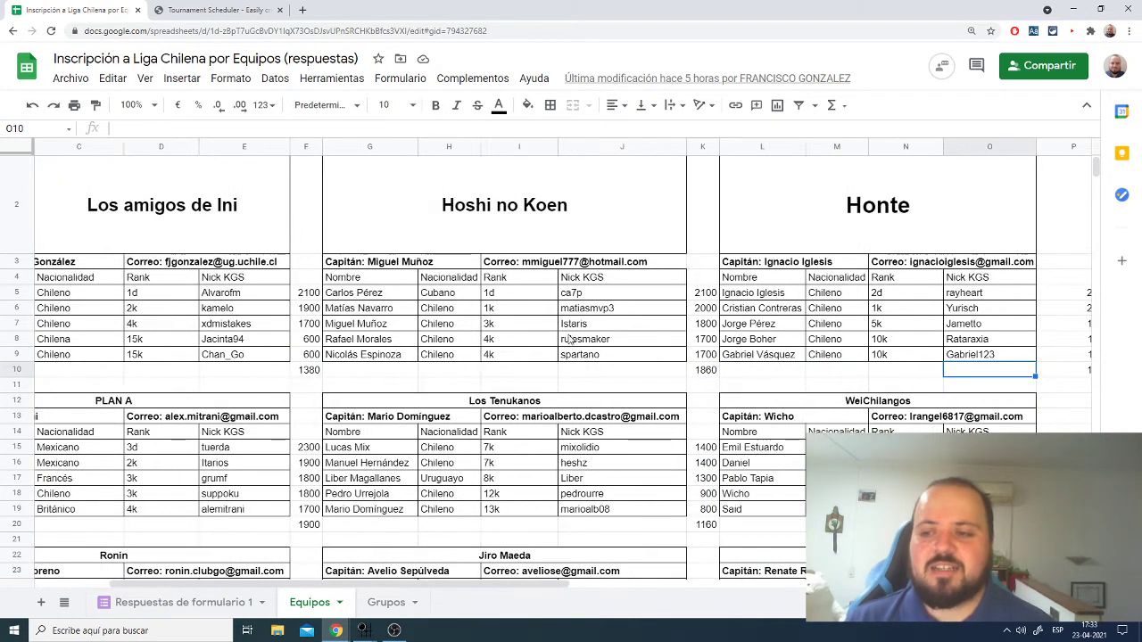
key(Right)
key(Left)
key(Left)
key(Left)
key(Left)
key(Left)
key(Left)
key(Left)
key(Left)
key(Left)
key(Left)
key(Left)
key(Left)
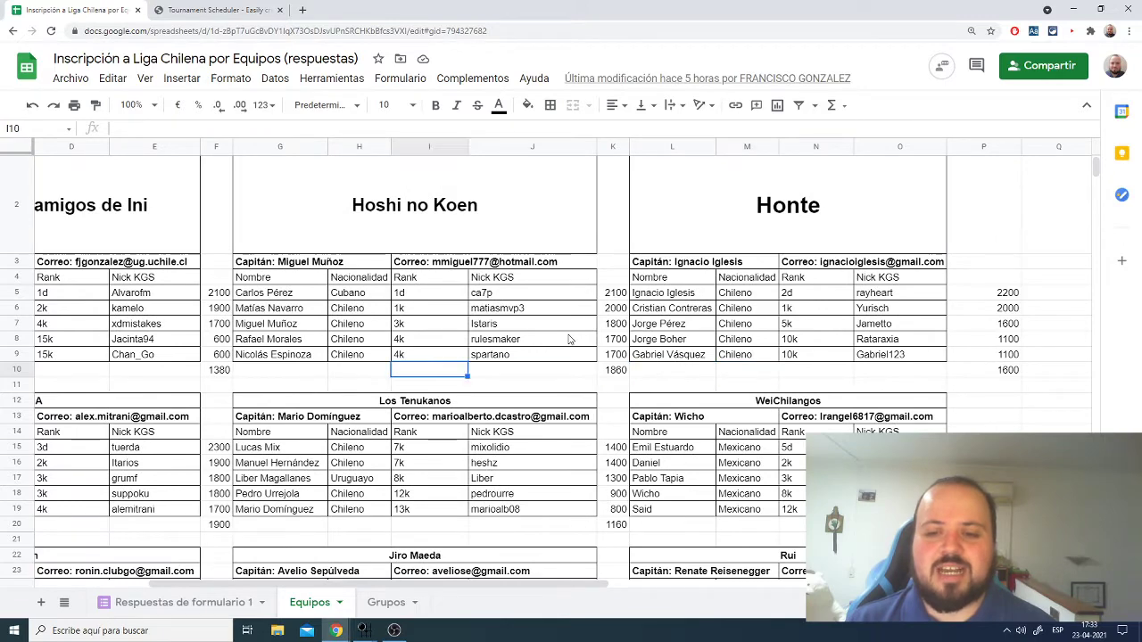
key(Left)
key(Left)
key(Left)
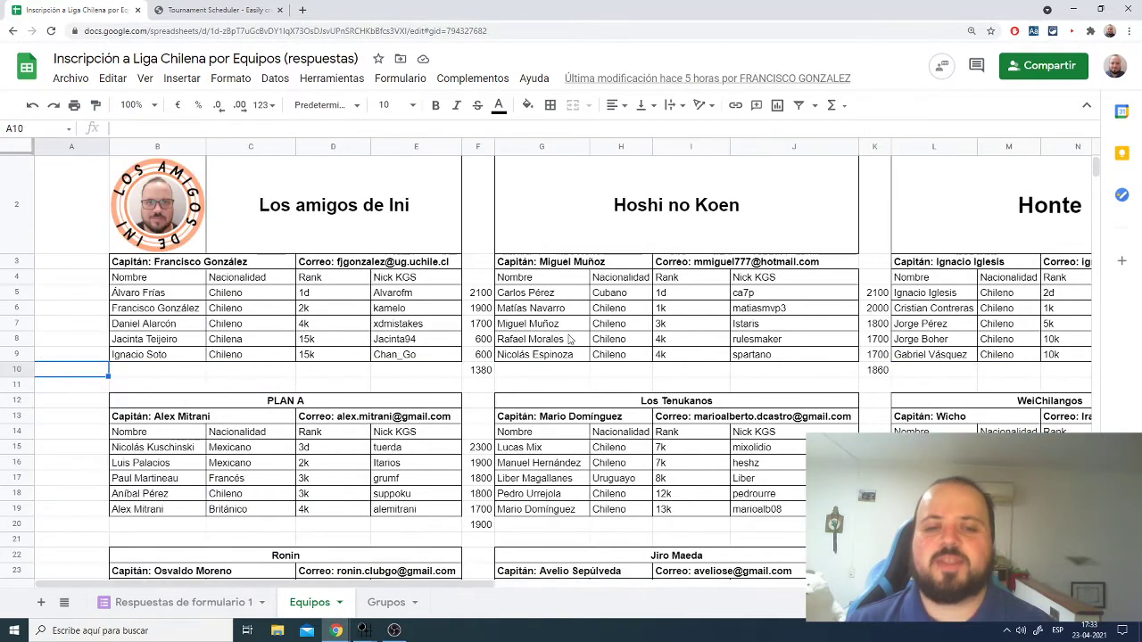
Examine the Nivel values in the team ranking table below the rosters, from Hoshi No Koen down to Honte
scroll(489, 364, down, 10)
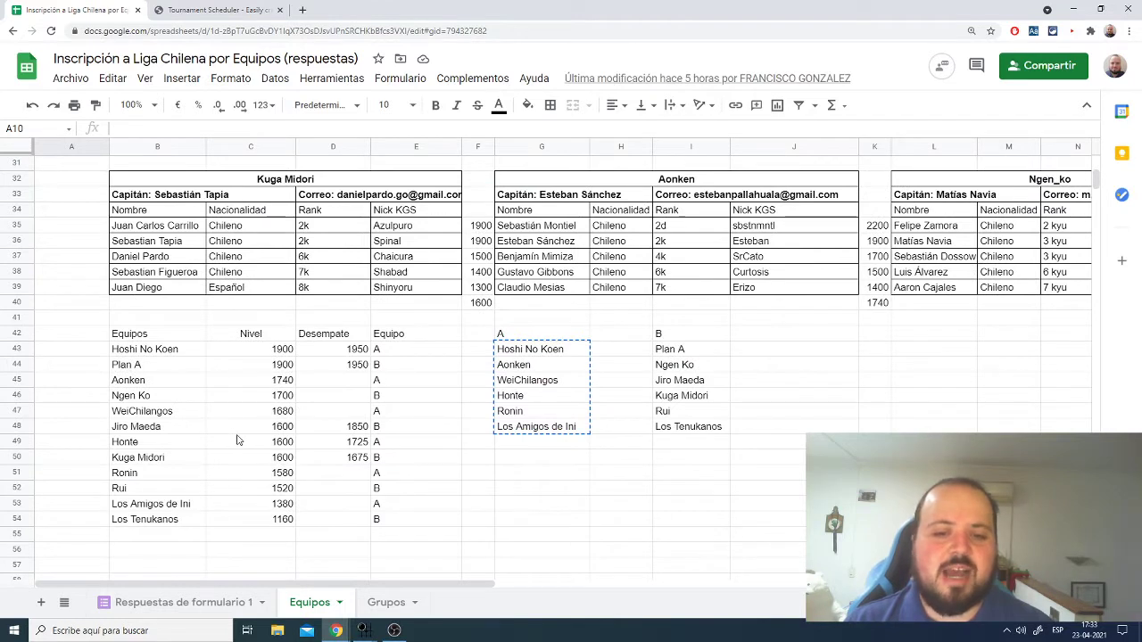
click(177, 353)
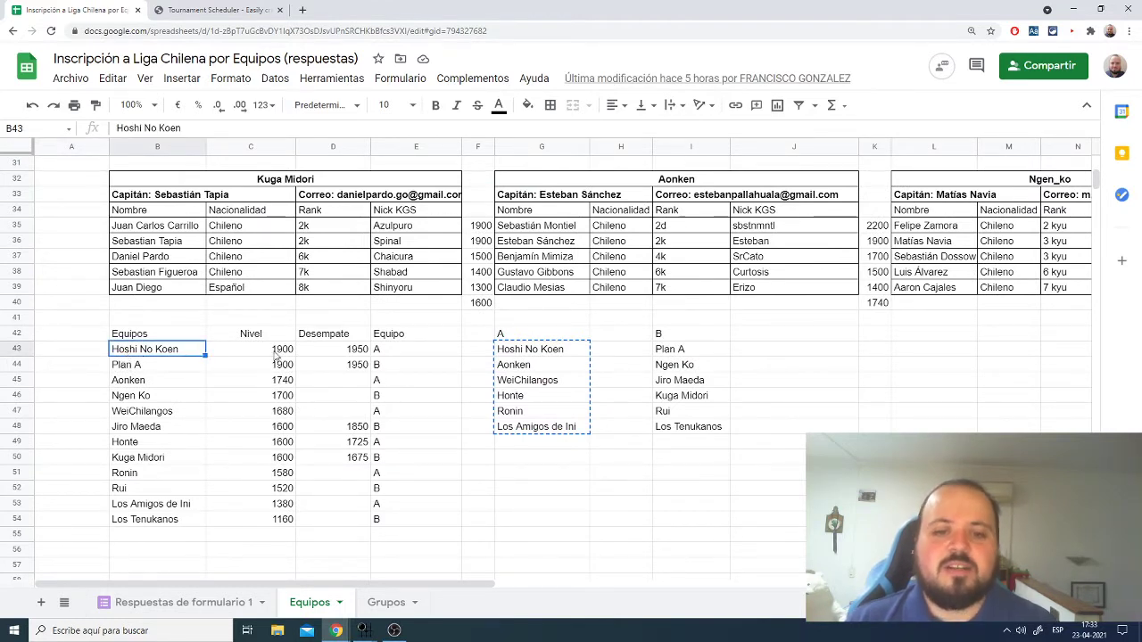
click(245, 354)
click(249, 367)
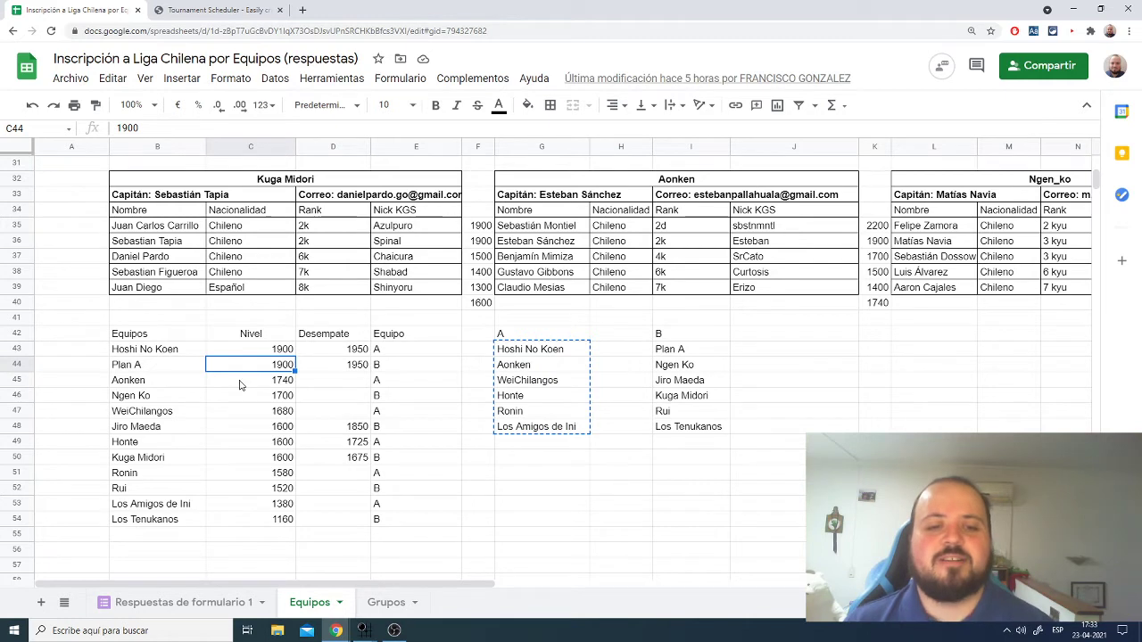
click(237, 387)
click(237, 401)
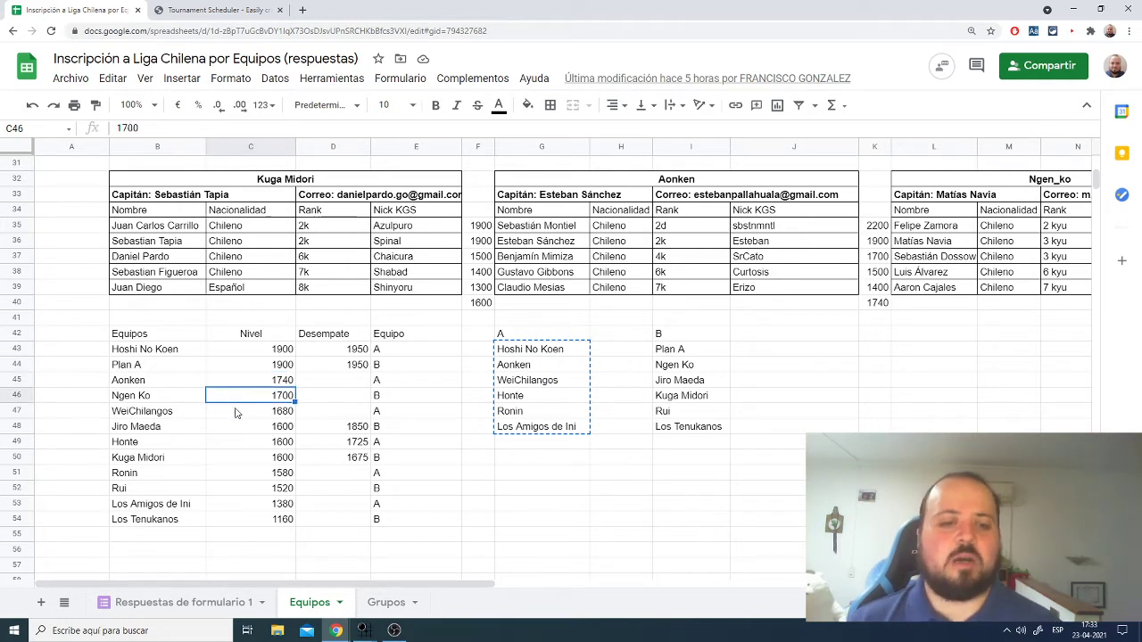
click(236, 413)
click(237, 429)
click(237, 444)
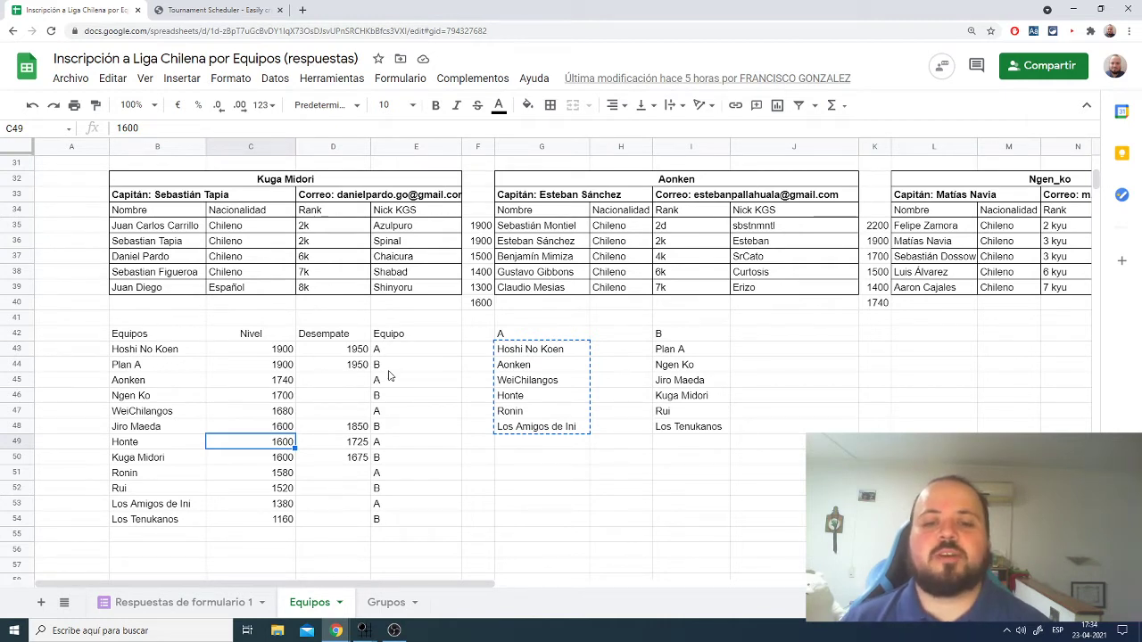
Inspect Hoshi No Koen's Desempate formula and compare the Nivel values of Hoshi No Koen and Plan A
click(358, 353)
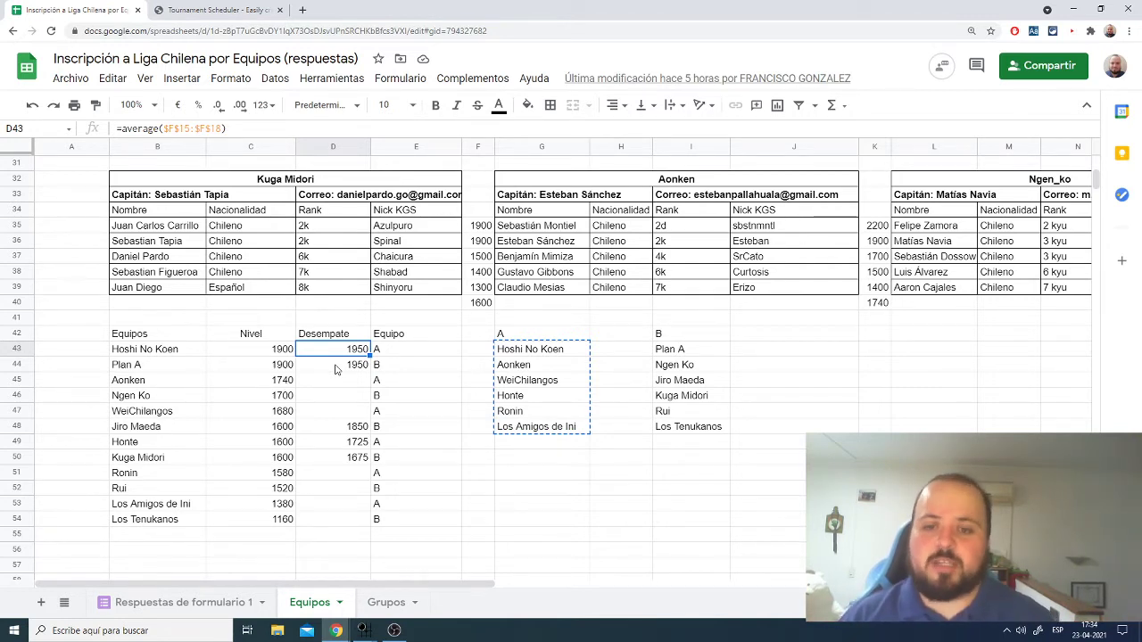
click(232, 357)
click(226, 375)
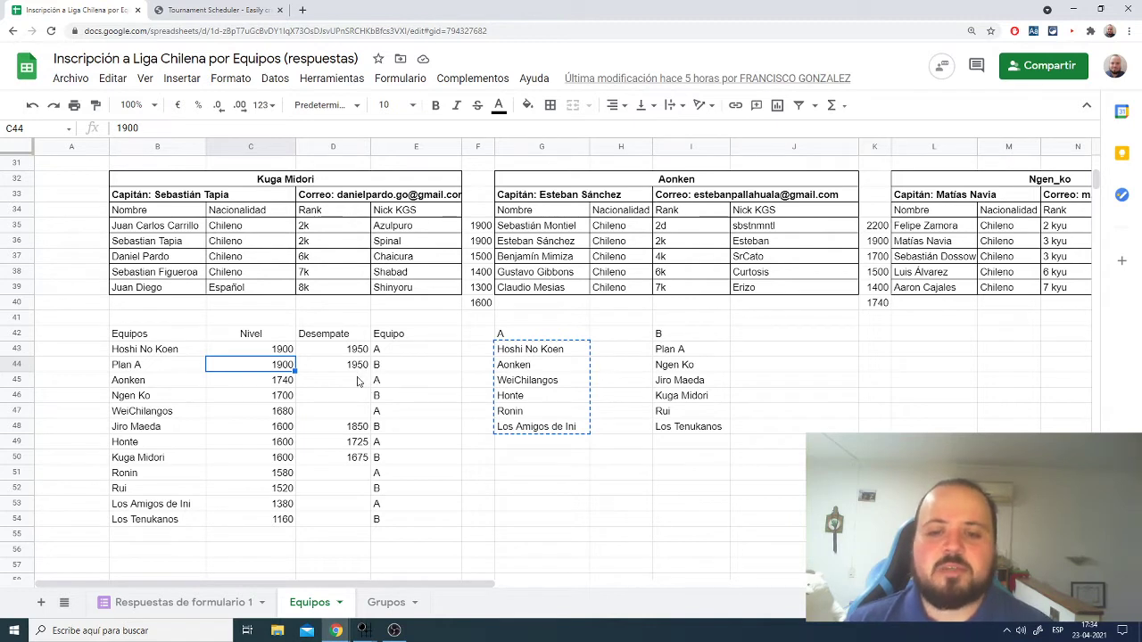
Review the A/B assignments in the Equipo column from Aonken down to Los Tenukanos
click(387, 382)
click(388, 398)
click(389, 415)
click(387, 429)
click(392, 447)
click(392, 456)
click(392, 475)
click(392, 491)
click(393, 505)
click(392, 521)
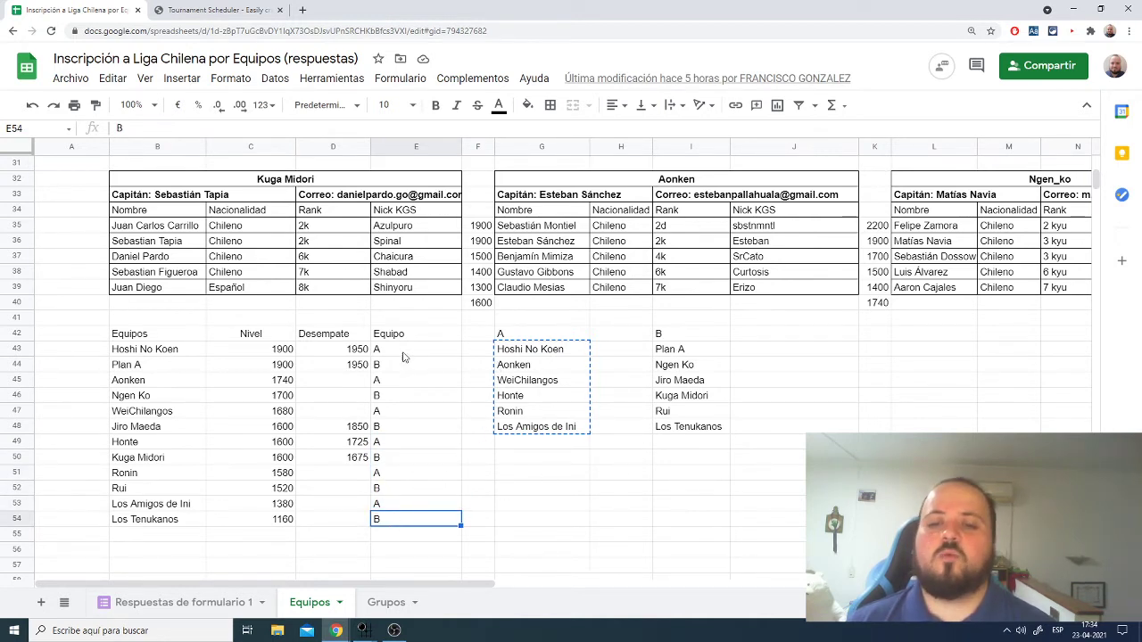
Go through the teams listed under group A, from Hoshi No Koen to Los Amigos de Ini
click(542, 354)
click(539, 368)
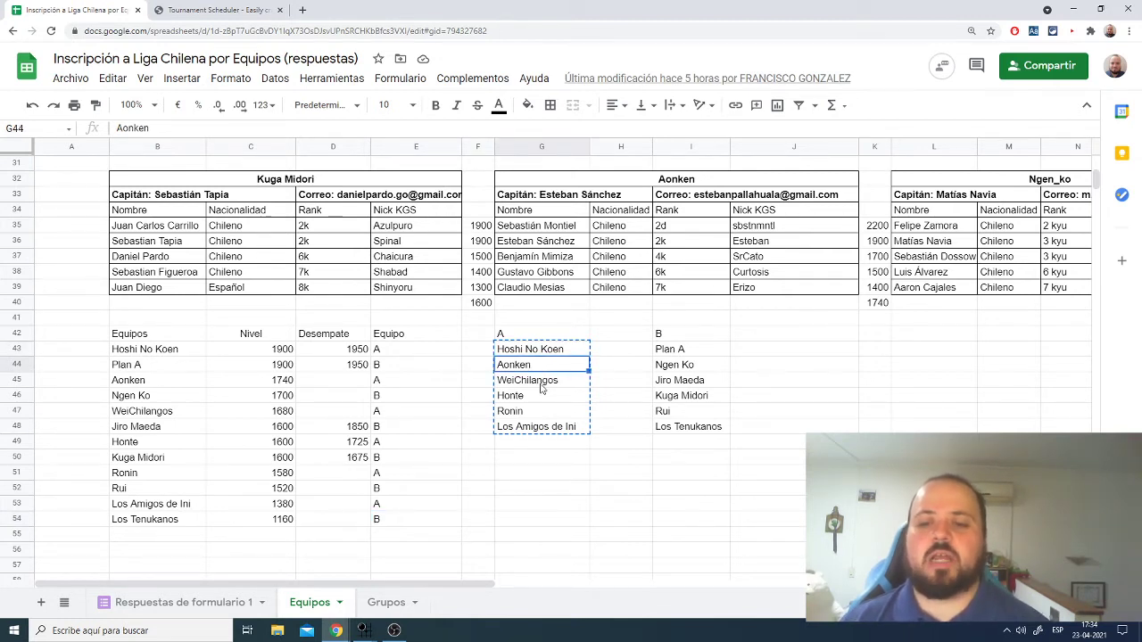
click(540, 382)
click(544, 398)
click(544, 412)
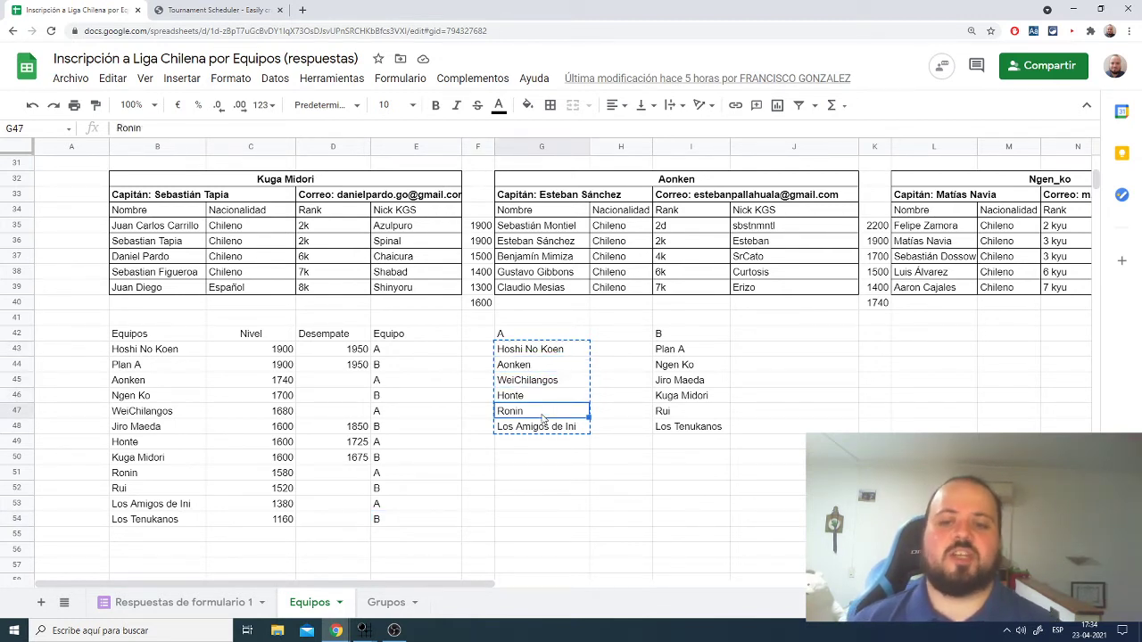
click(540, 430)
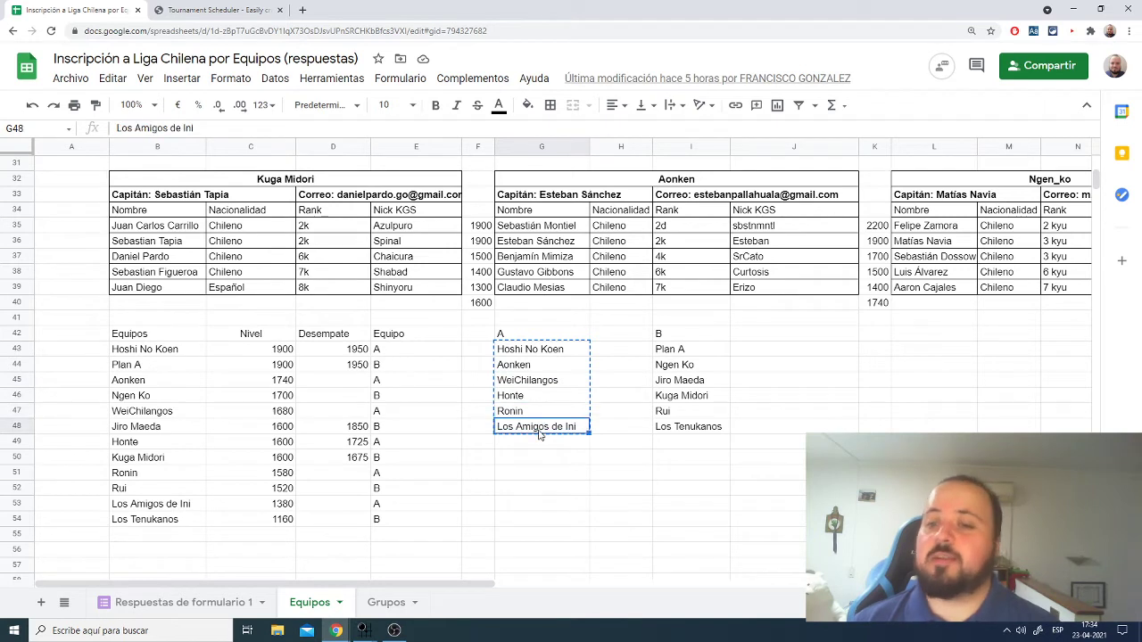
Go through the teams listed under group B, from Plan A to Los Tenukanos
click(680, 351)
click(680, 367)
click(676, 382)
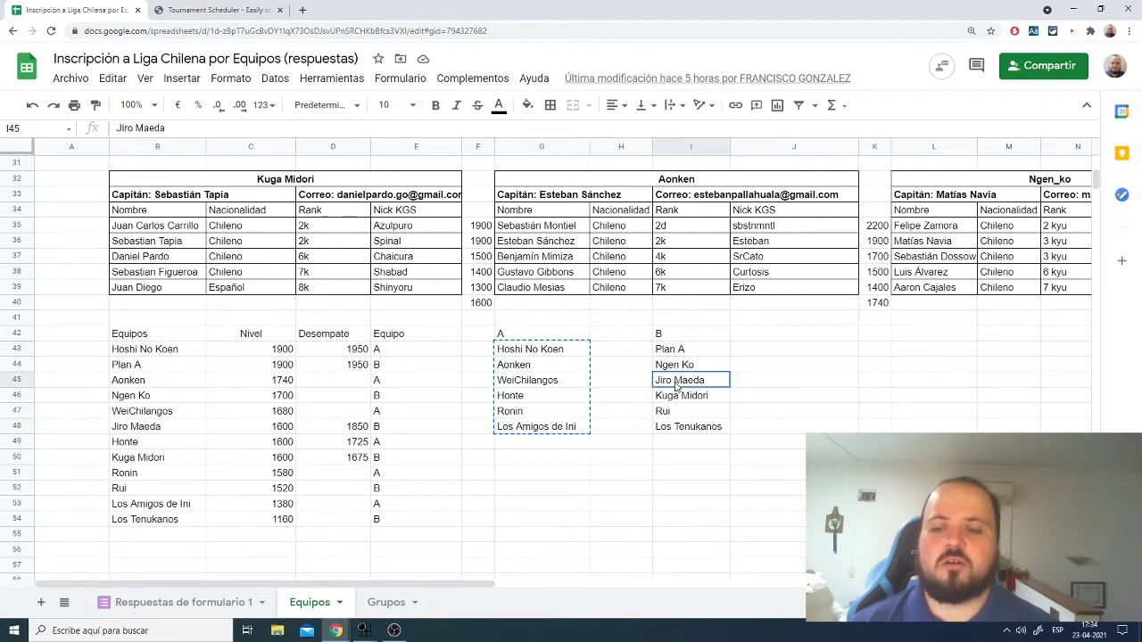
click(677, 398)
click(677, 413)
click(666, 441)
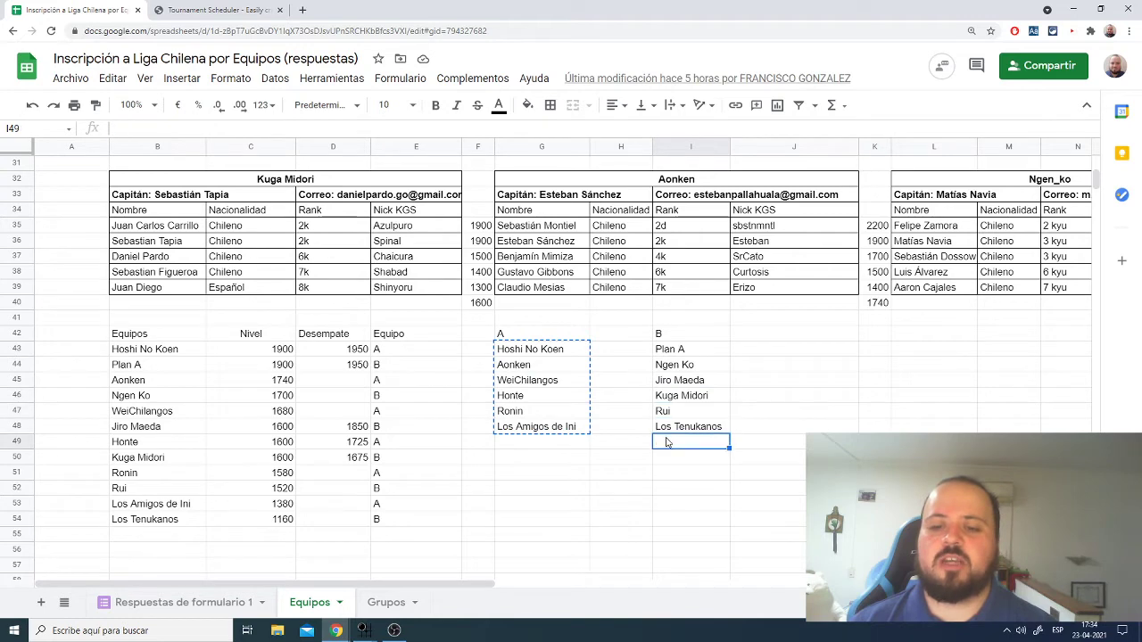
Switch to the Grupos sheet and look over the GRUPO A and GRUPO B roster blocks
click(388, 603)
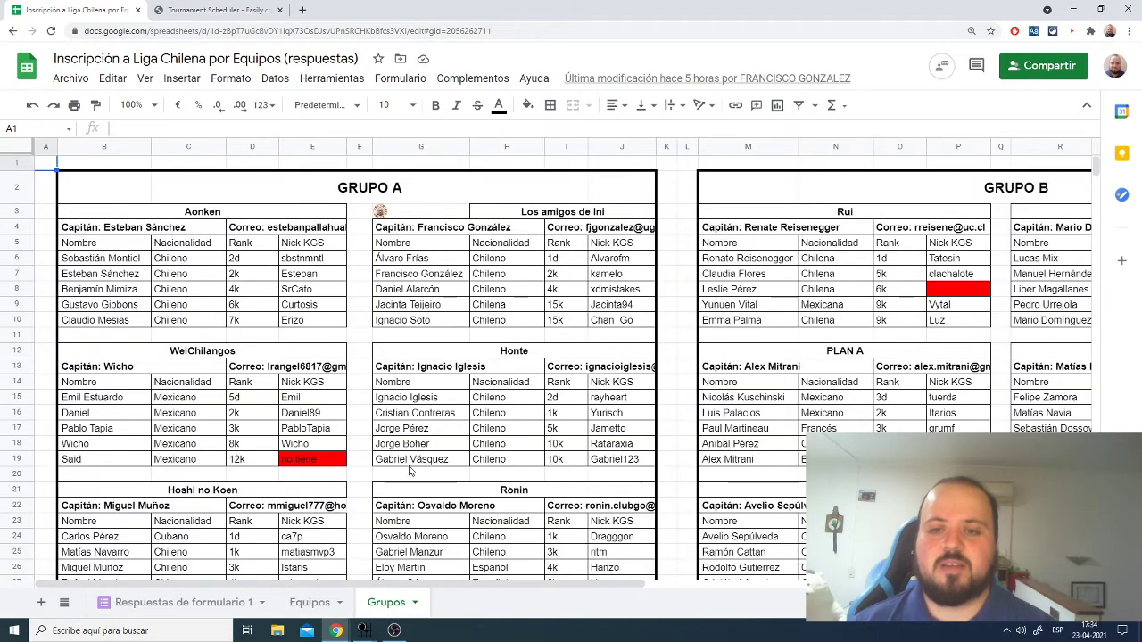
scroll(413, 419, down, 1)
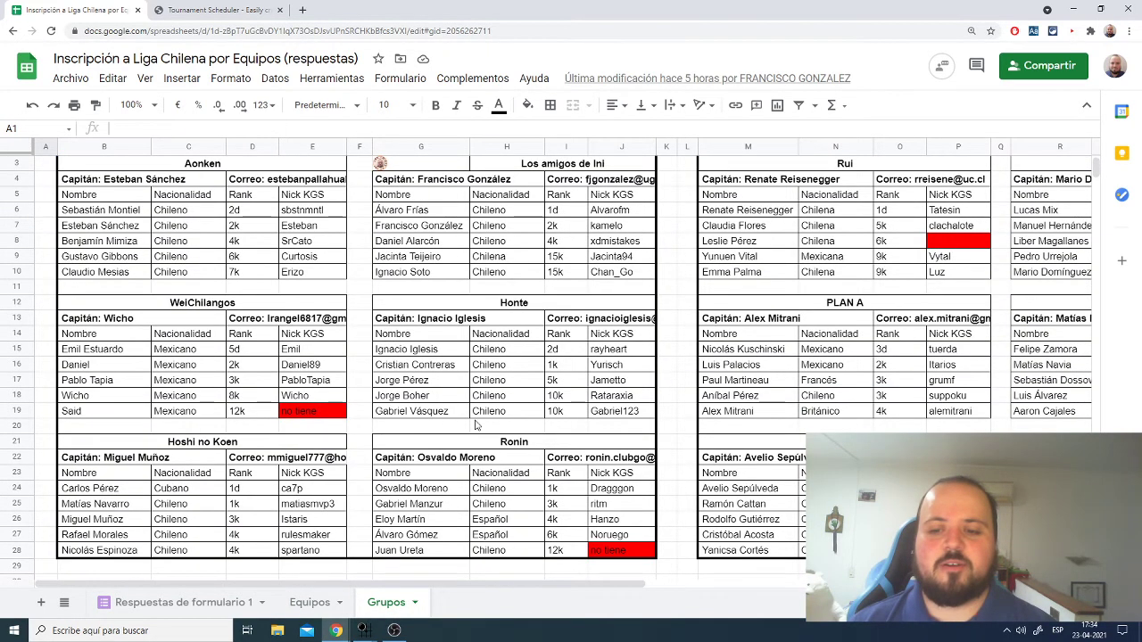
scroll(540, 434, up, 1)
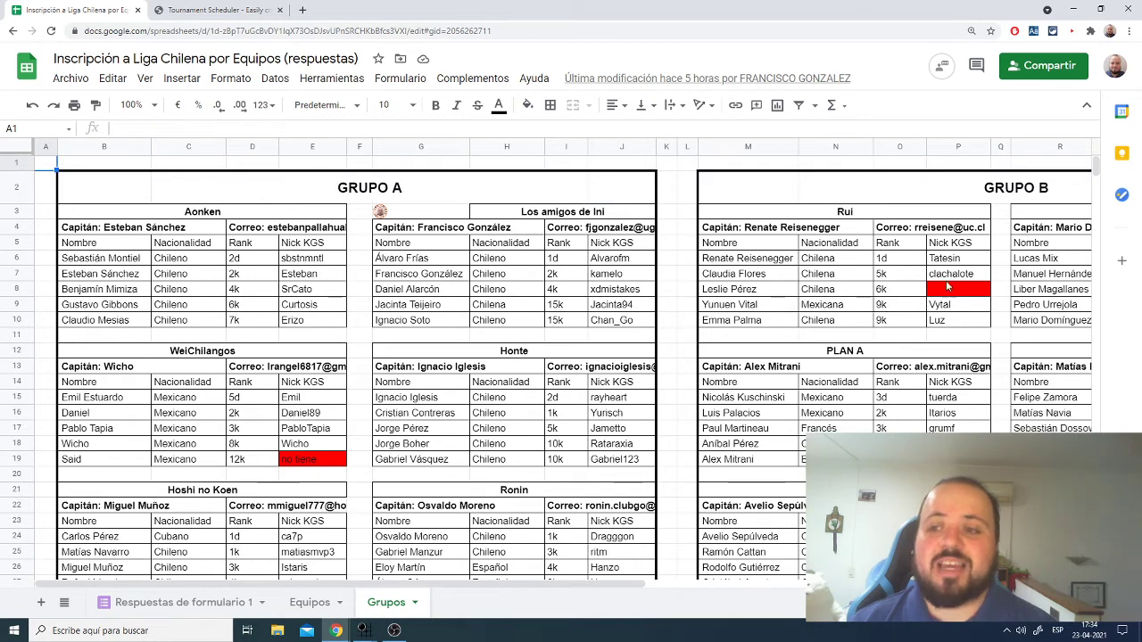
scroll(600, 507, down, 1)
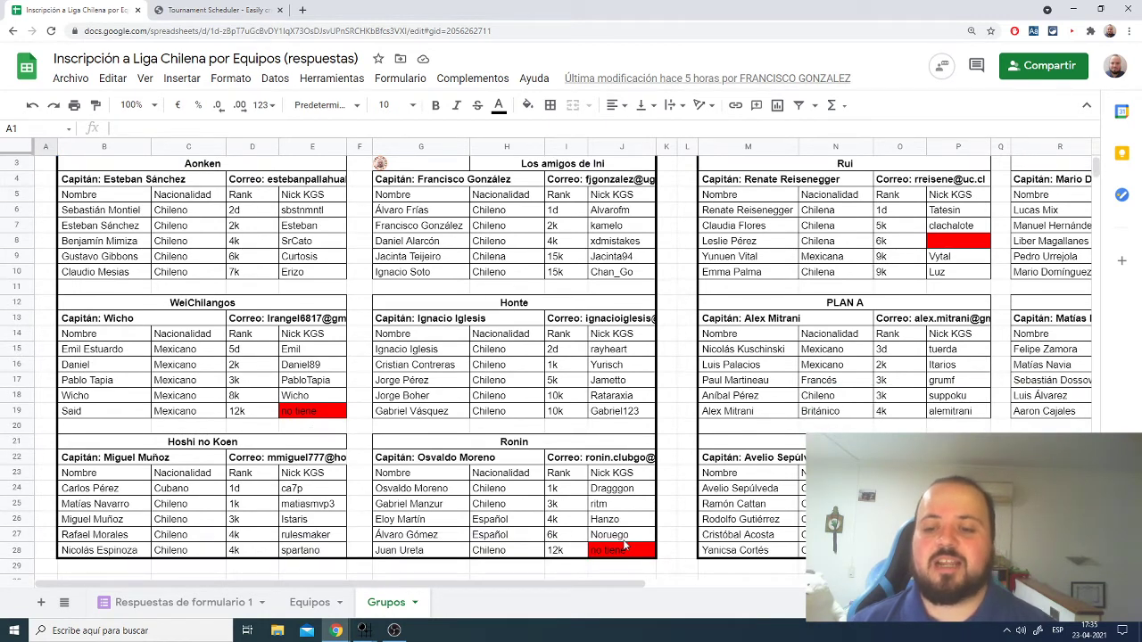
click(595, 401)
click(819, 397)
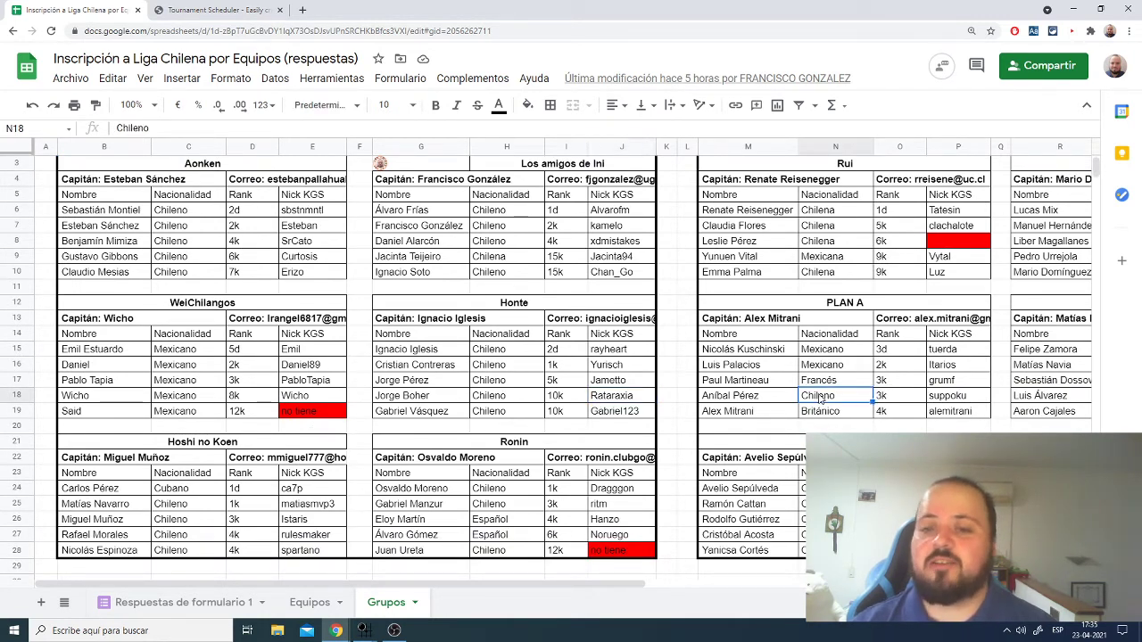
Look along row 18 through the GRUPO B rosters as far as column U and return to column A
key(Right)
key(Right)
key(Right)
key(Right)
key(Right)
key(Right)
key(Right)
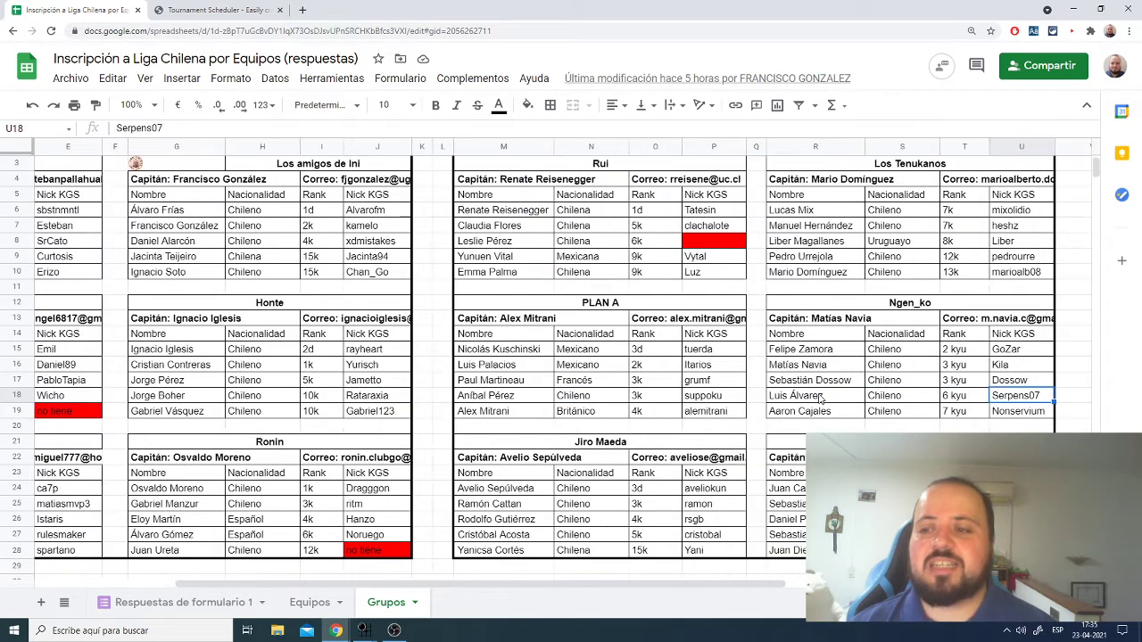
key(Left)
key(Left)
key(Left)
key(Left)
key(Left)
key(Left)
key(Left)
key(Left)
key(Left)
key(Left)
key(Left)
key(Left)
key(Left)
key(Left)
key(Left)
key(Left)
key(Left)
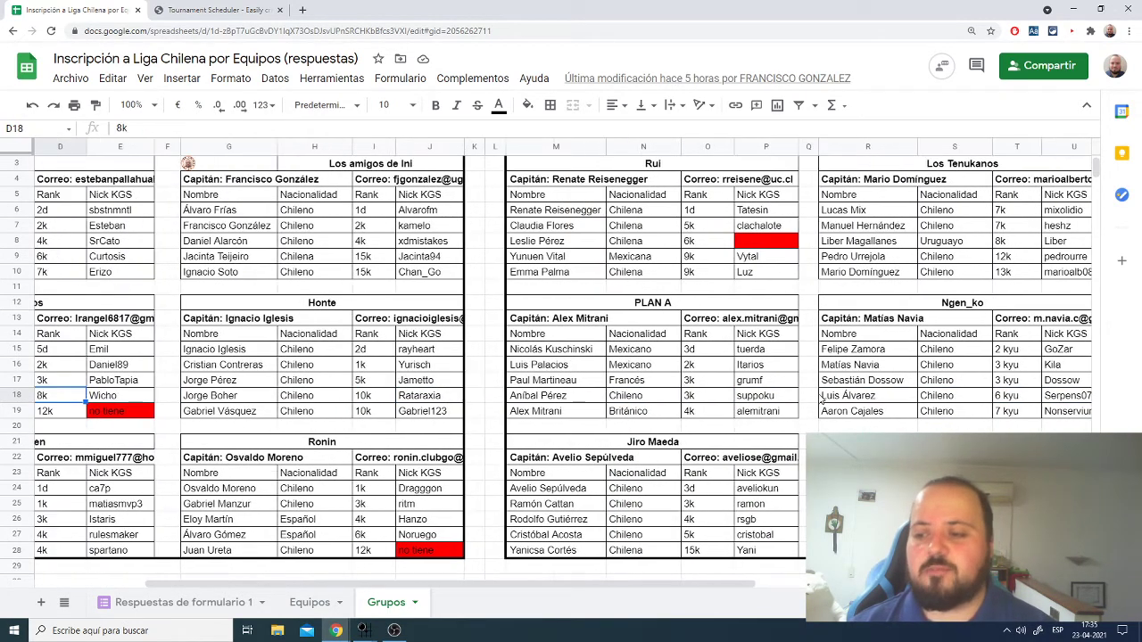
key(Left)
key(Left)
key(Left)
Return to the GRUPO A heading in B2 and move down column B through its rosters to B25
key(Up)
key(Up)
key(Up)
key(Up)
key(Up)
key(Up)
key(Up)
key(Up)
key(Up)
key(Up)
key(Up)
key(Up)
key(Up)
key(Up)
key(Up)
key(Up)
key(Right)
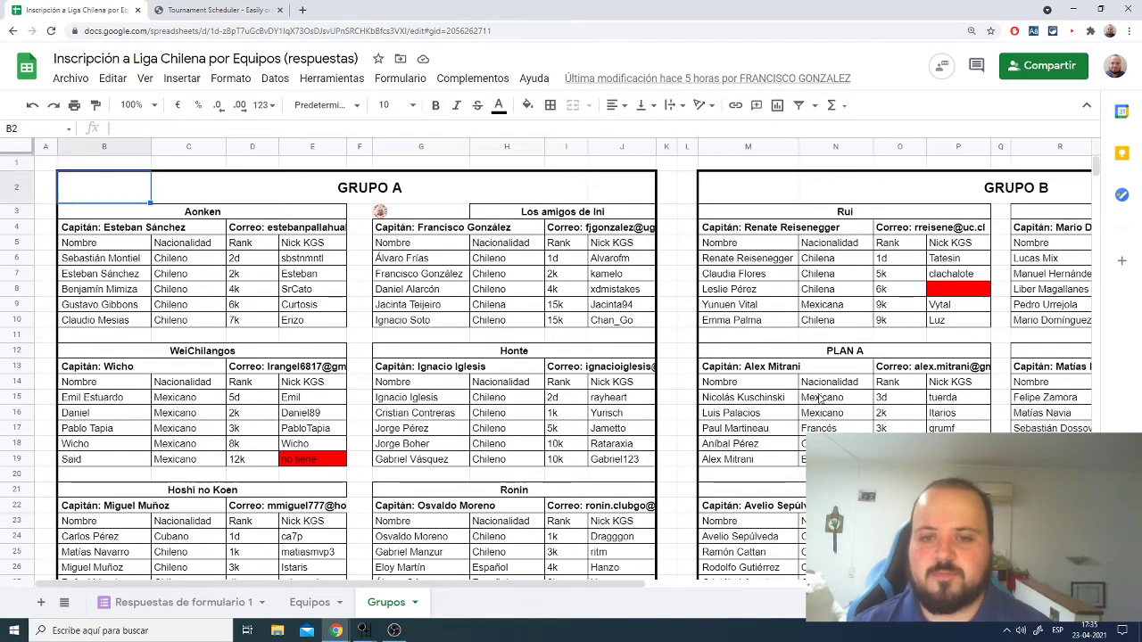
key(Down)
key(Down)
key(Down)
key(Down)
key(Down)
key(Down)
key(Down)
key(Down)
key(Down)
key(Down)
key(Down)
key(Down)
key(Down)
key(Down)
key(Down)
key(Down)
key(Down)
key(Down)
key(Down)
key(Down)
key(Down)
key(Down)
key(Down)
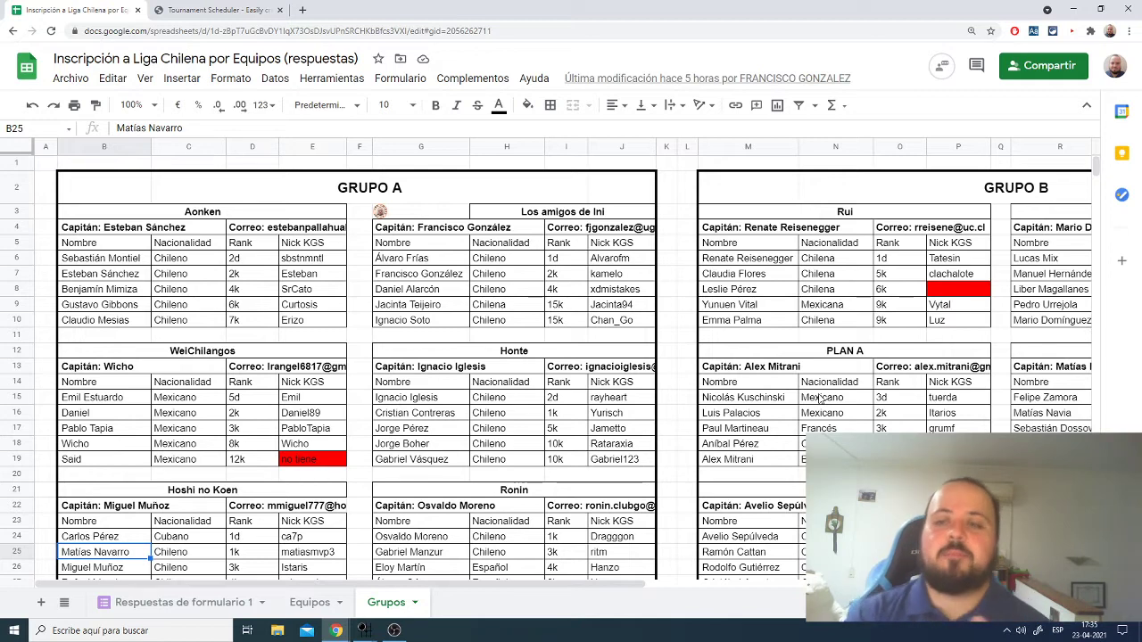
Check the tournament dates in the system calendar from April through June 2021 and return to the Grupos sheet
click(1095, 630)
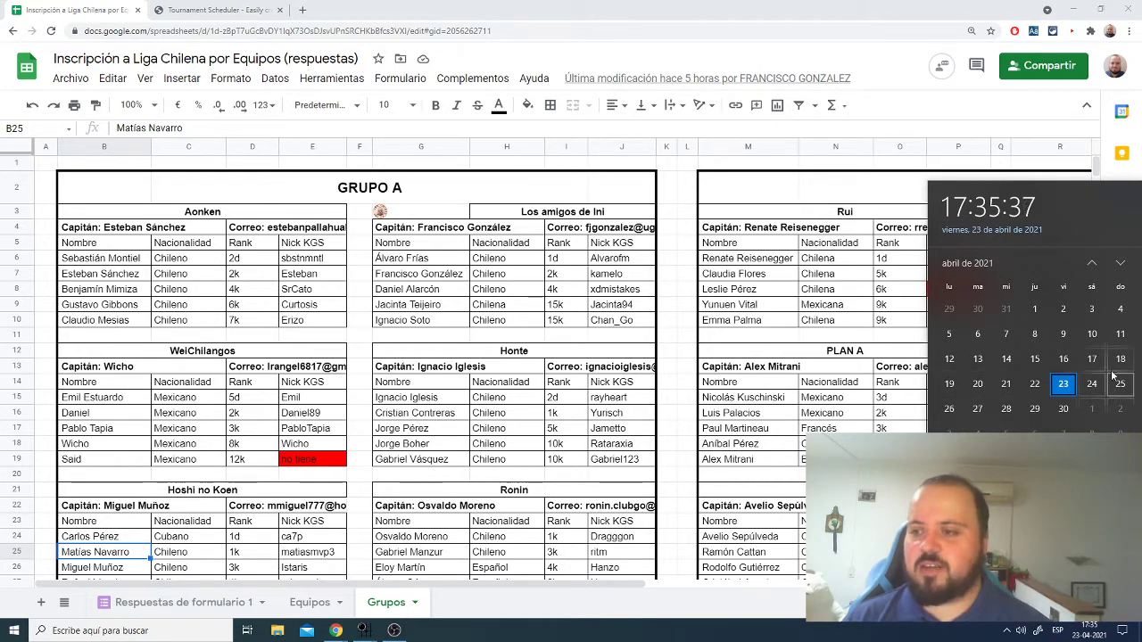
click(1120, 264)
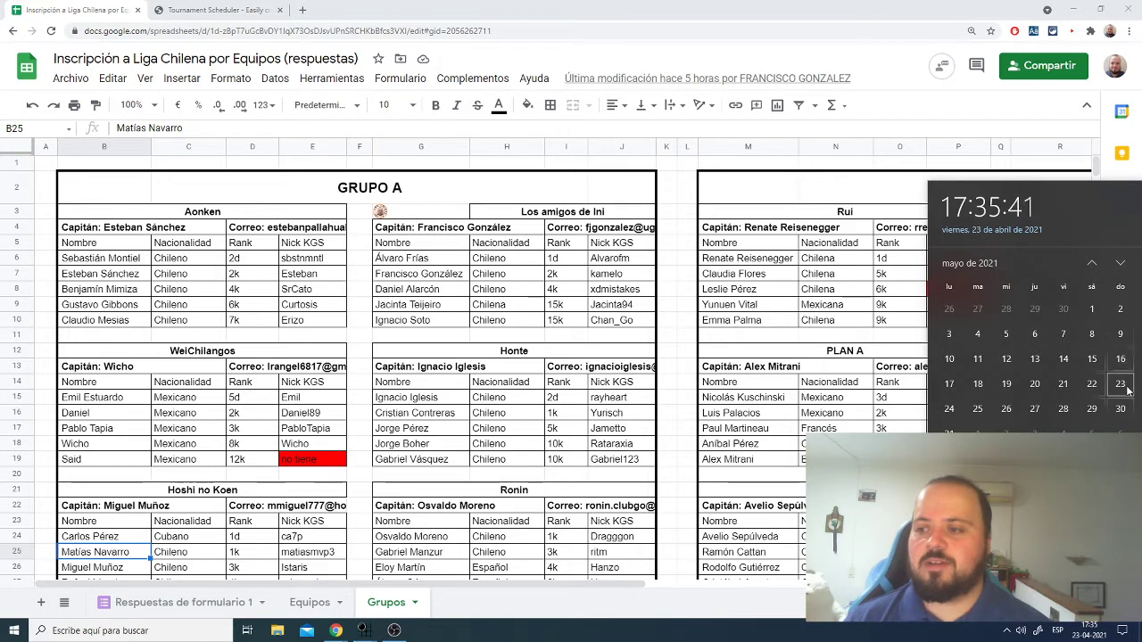
click(1120, 265)
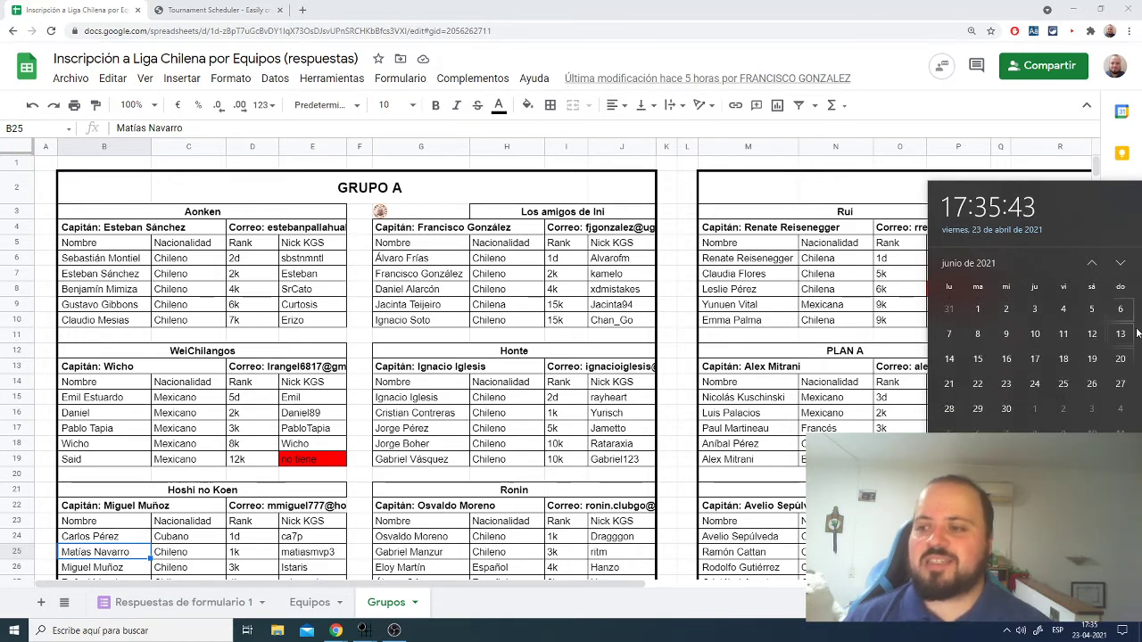
click(756, 292)
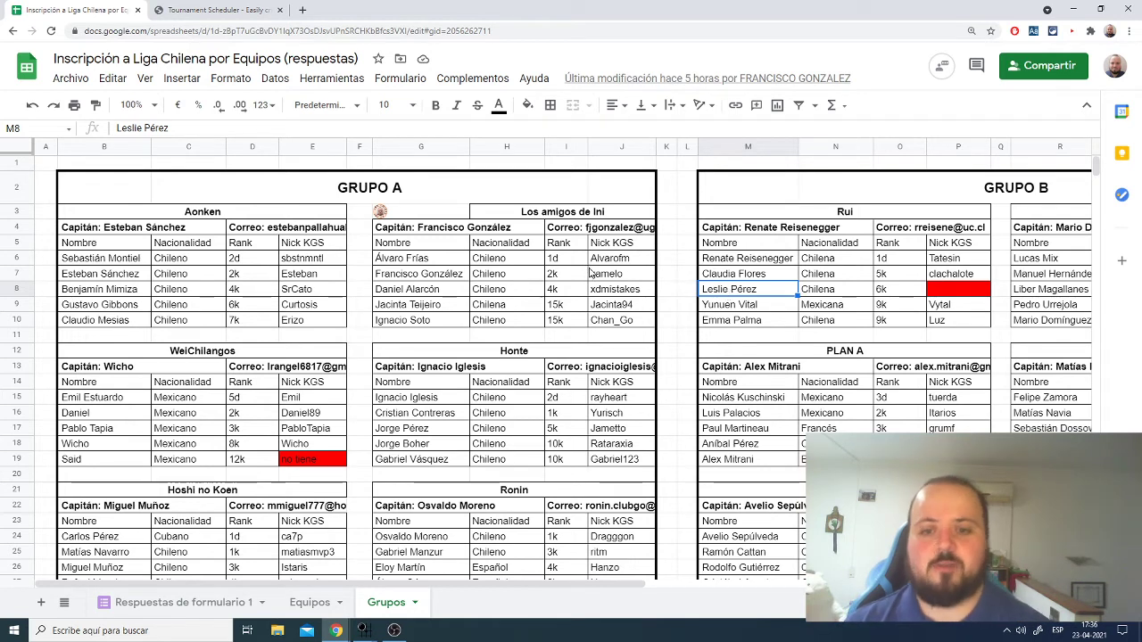
scroll(589, 272, down, 1)
scroll(590, 272, up, 1)
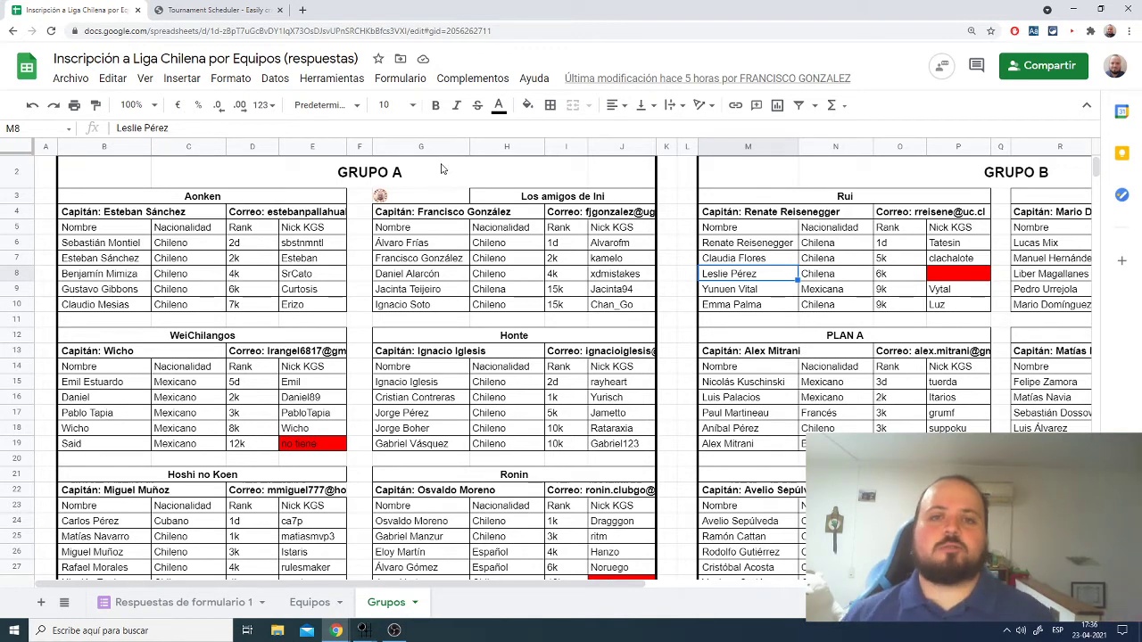
Switch to the Tournament Scheduler page and change the tournament name to Grupo A
click(223, 10)
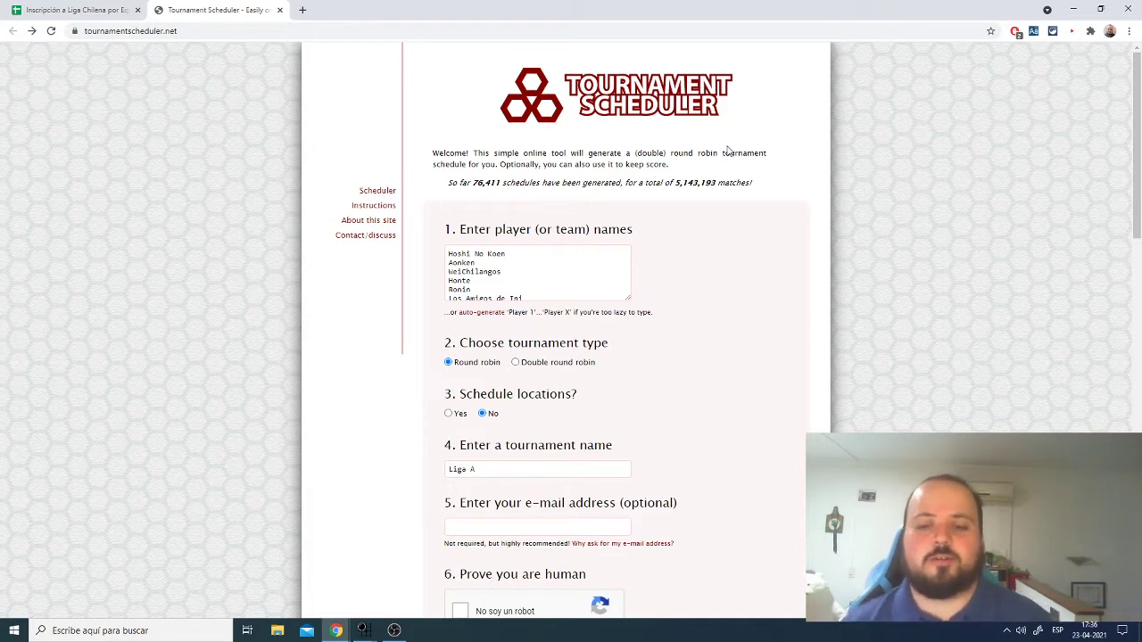
double_click(459, 470)
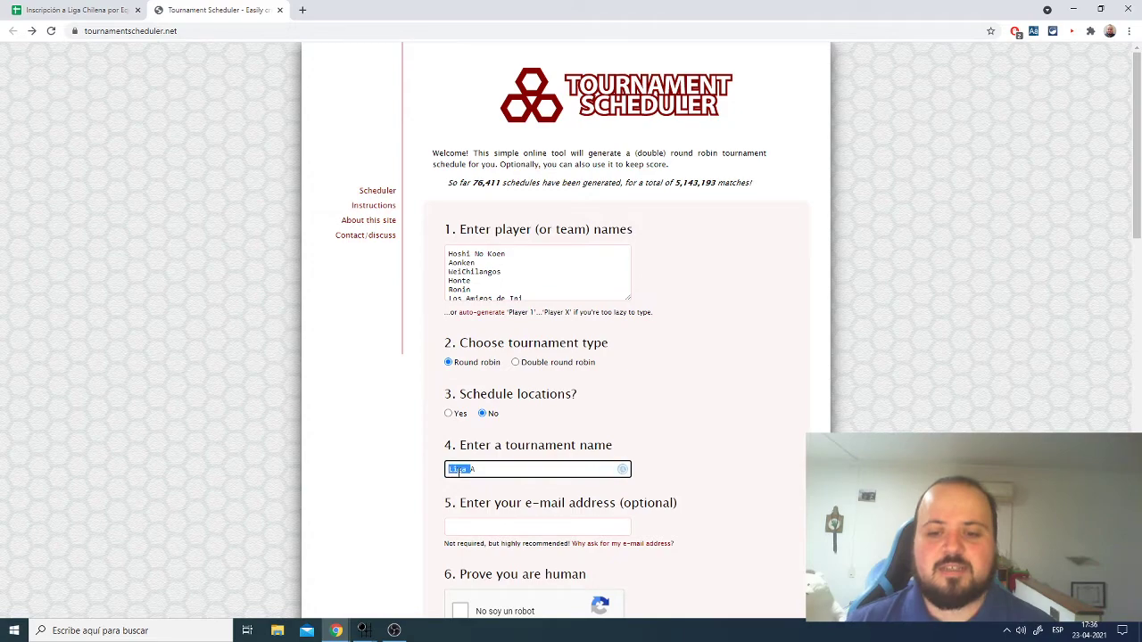
text(Grupo)
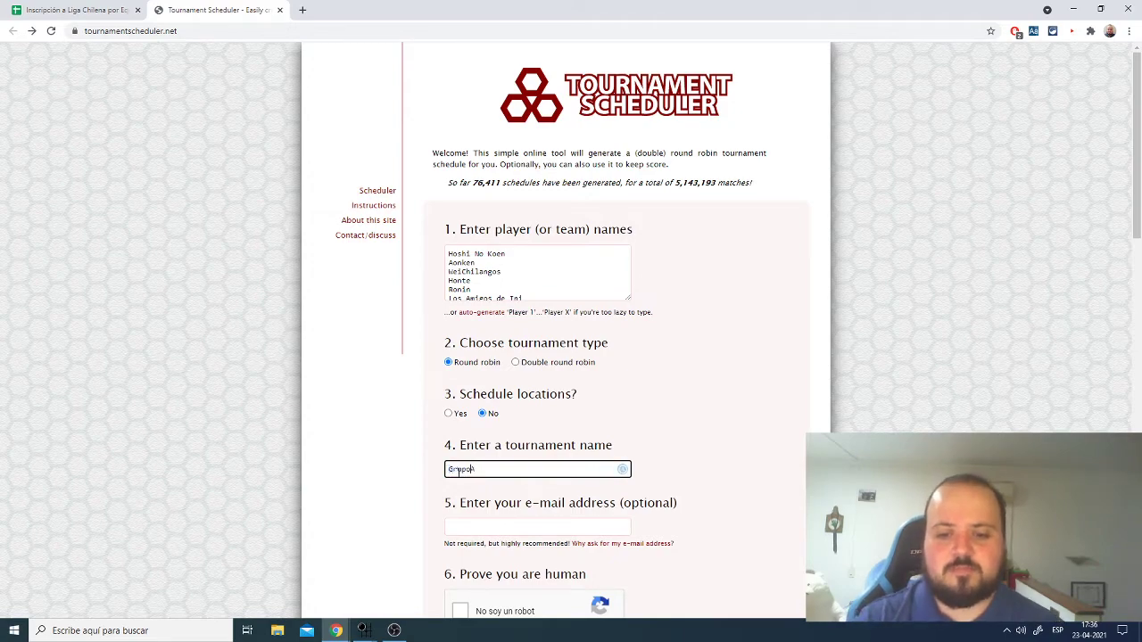
Fill in the organizer's e-mail address, complete the human verification, and generate the round robin schedule
scroll(459, 472, down, 1)
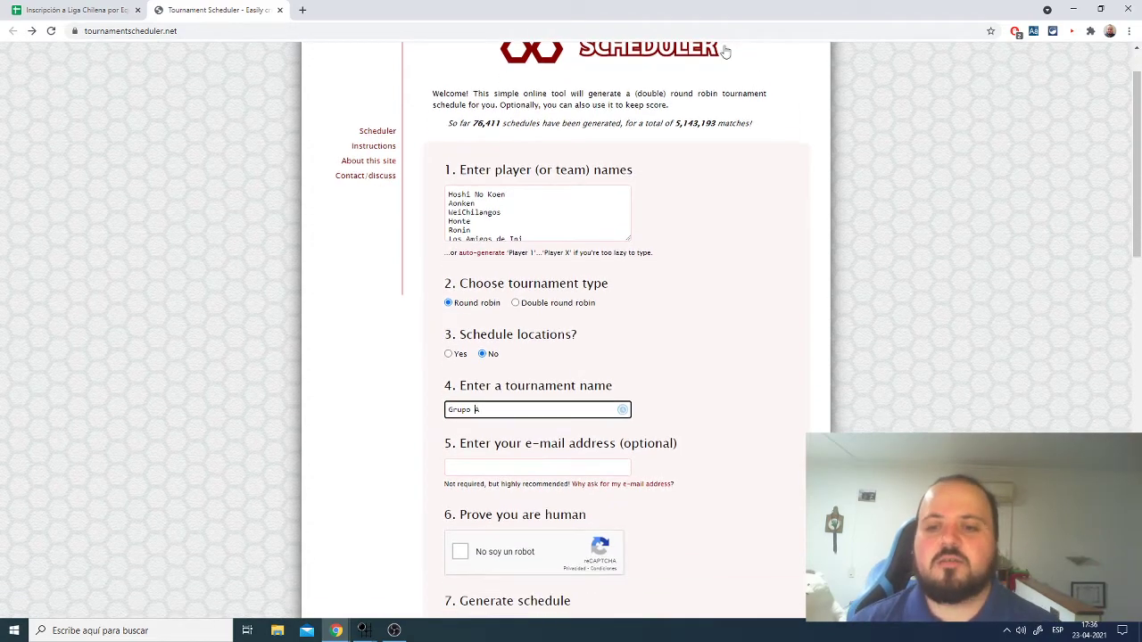
scroll(566, 187, down, 1)
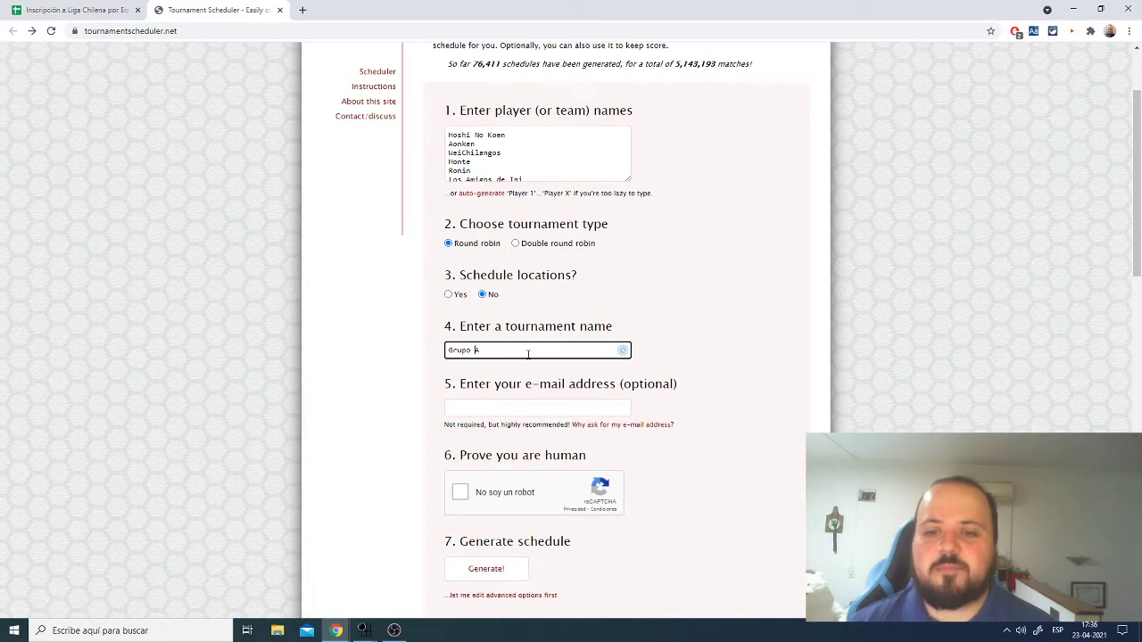
click(510, 406)
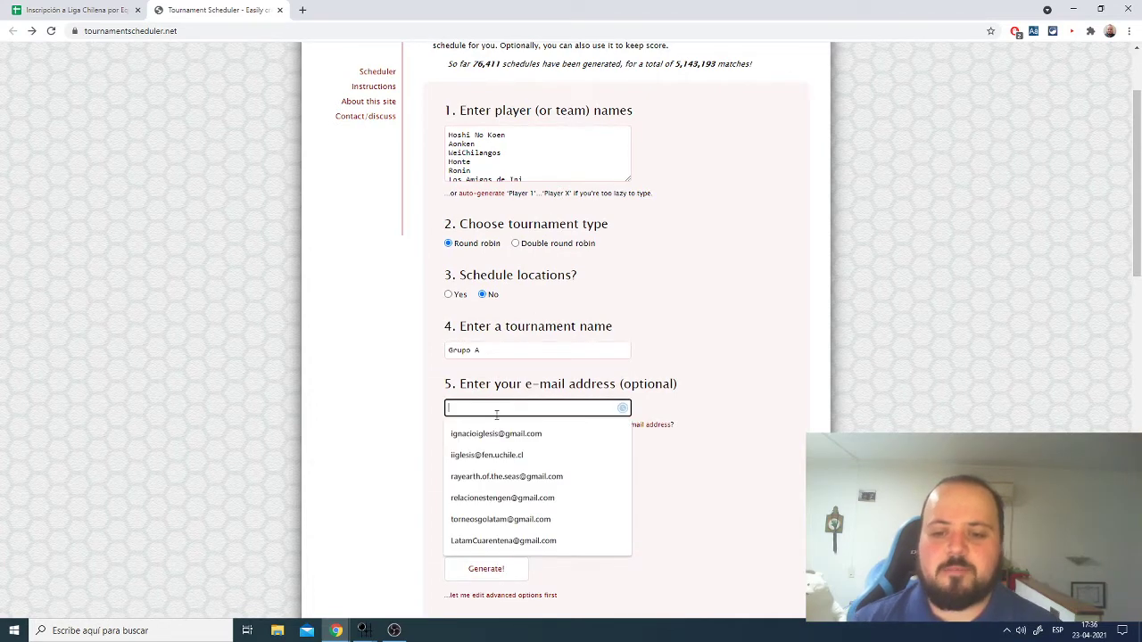
click(496, 433)
click(458, 493)
scroll(625, 393, down, 2)
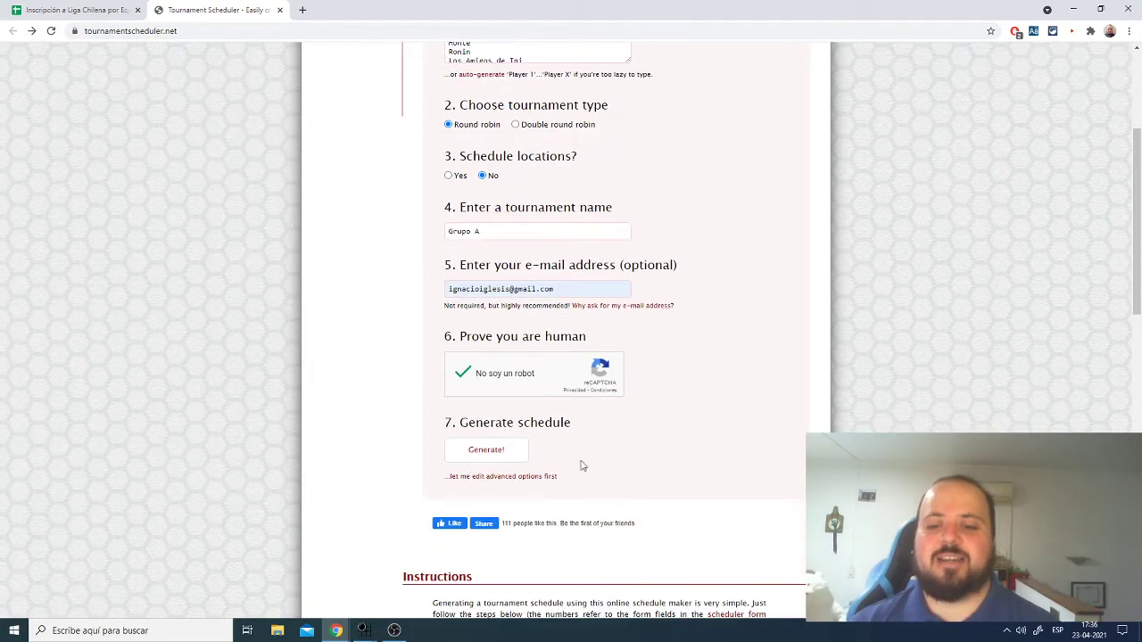
click(475, 452)
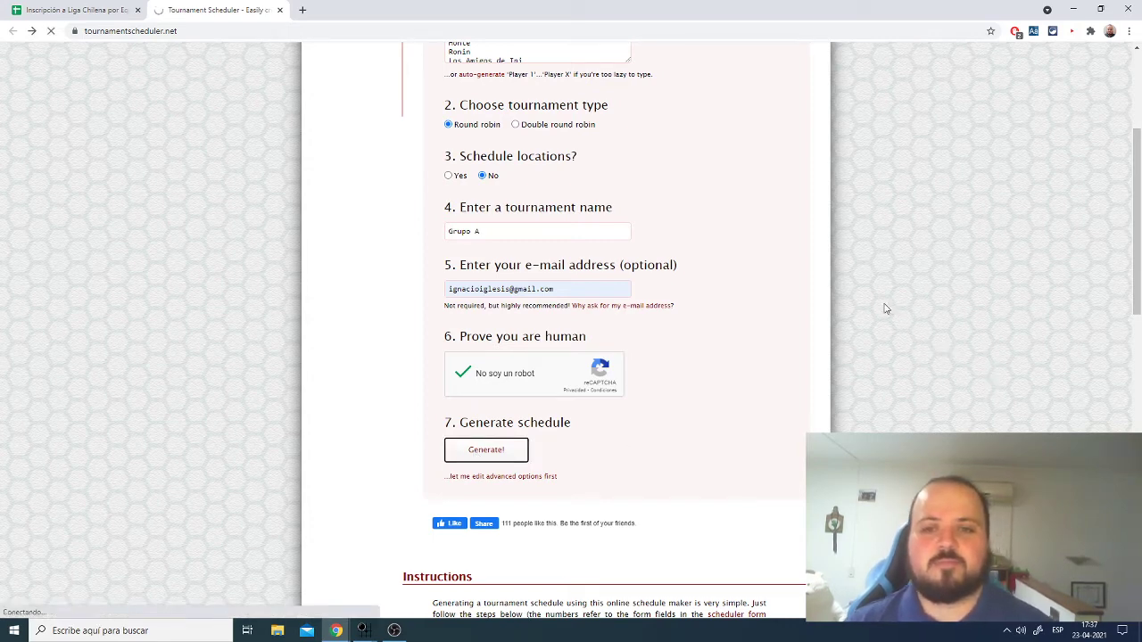